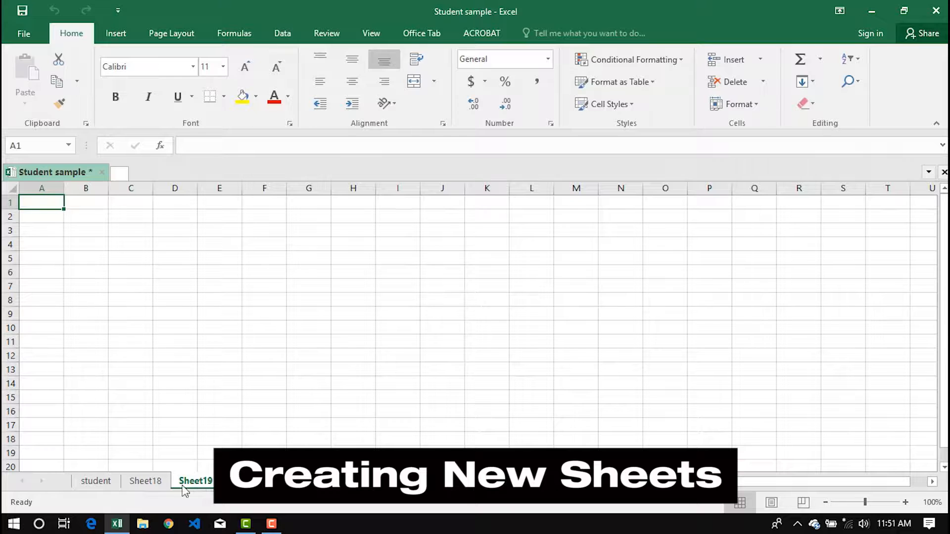
Step: Delete Sheet18 permanently and return to the student sheet
right_click(148, 483)
click(191, 343)
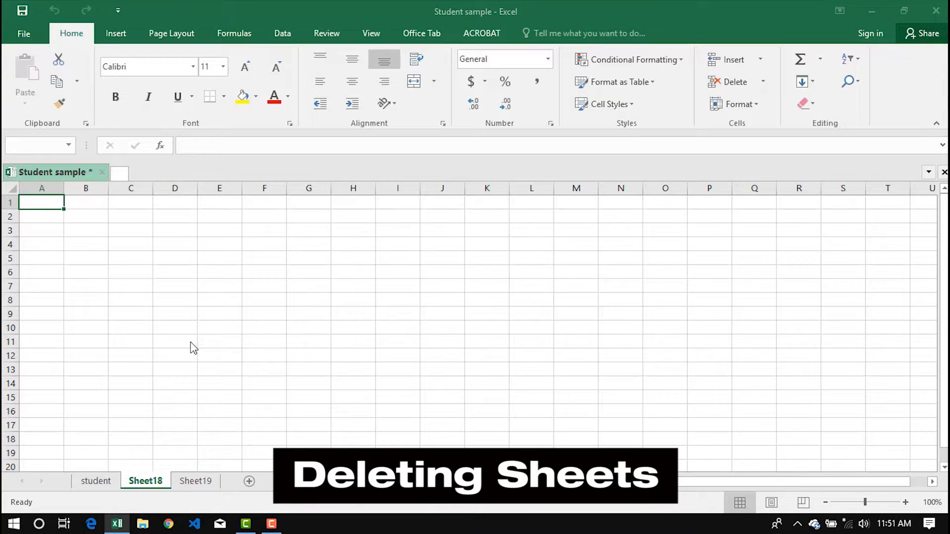
click(447, 303)
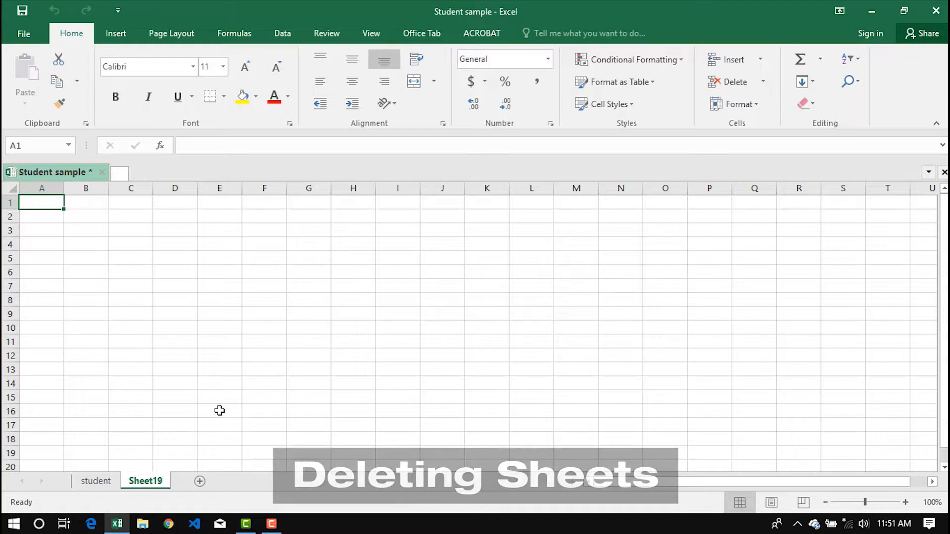
click(95, 481)
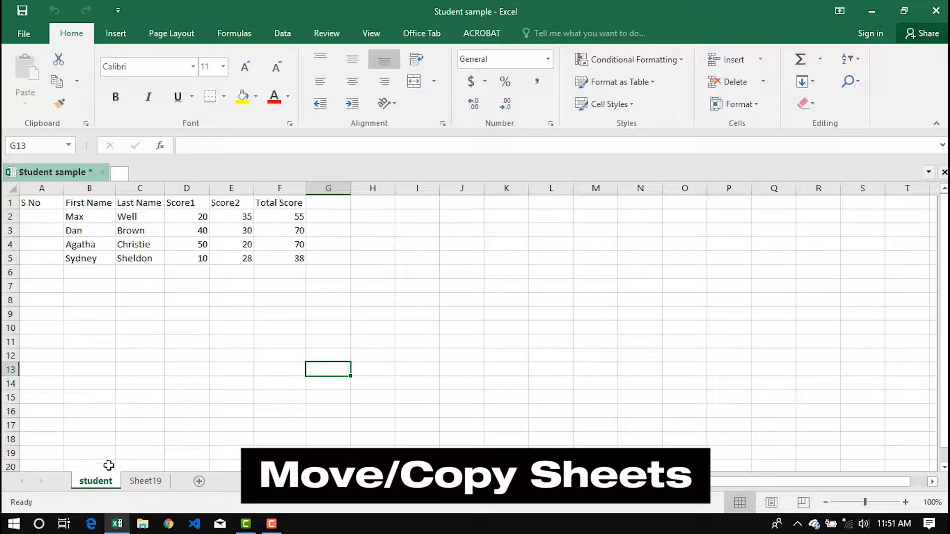
Step: Copy the student sheet to the end of the workbook as student (2)
right_click(95, 490)
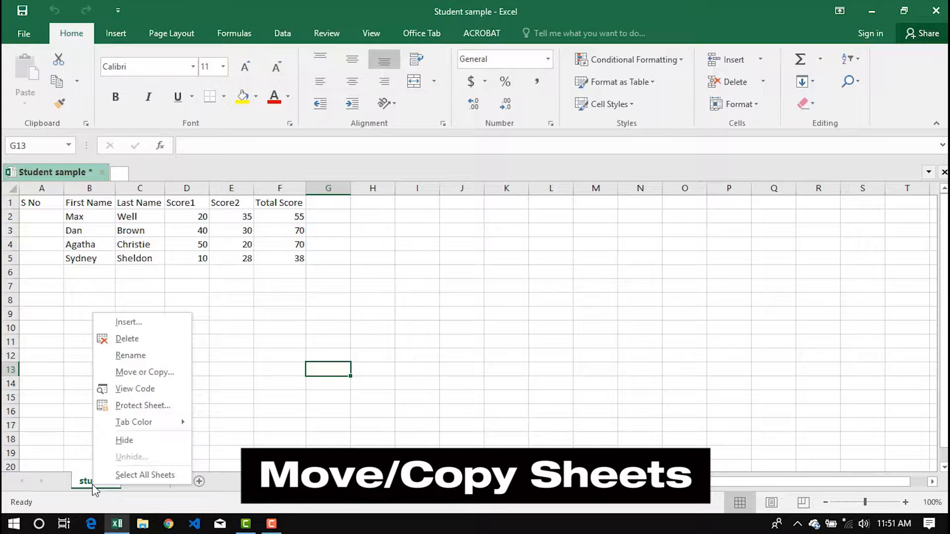
click(151, 373)
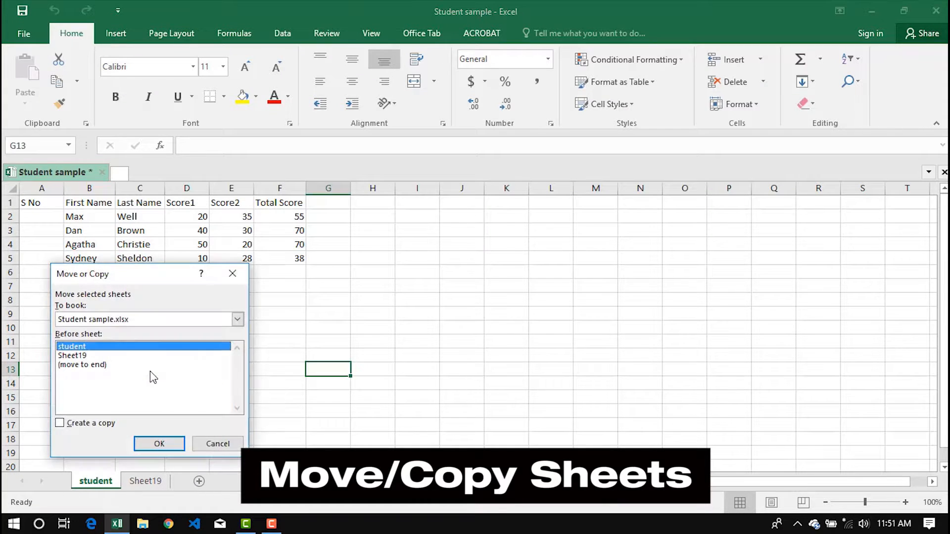
click(91, 365)
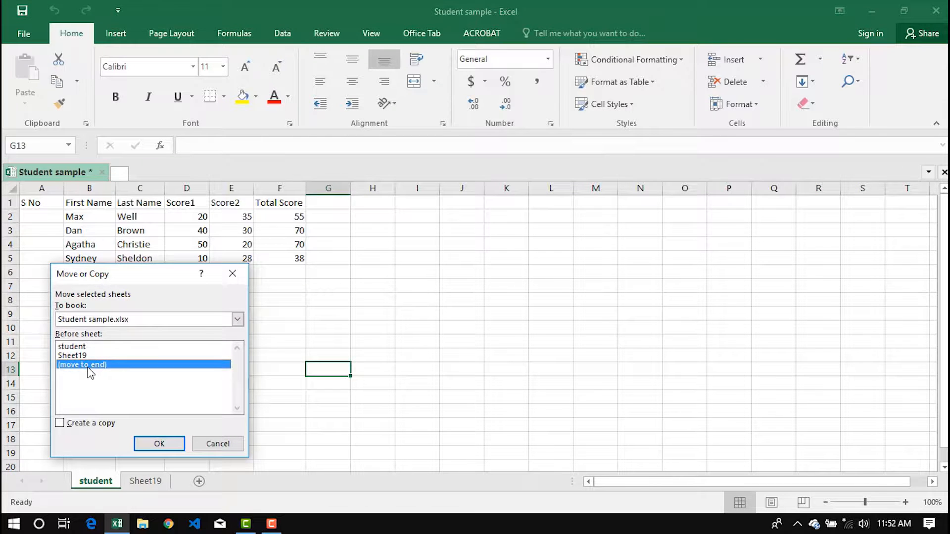
click(59, 424)
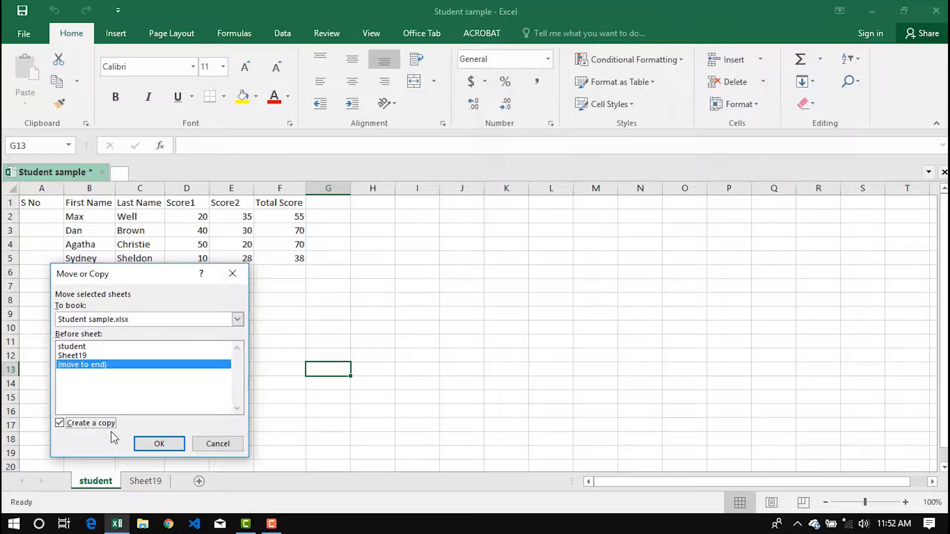
click(152, 444)
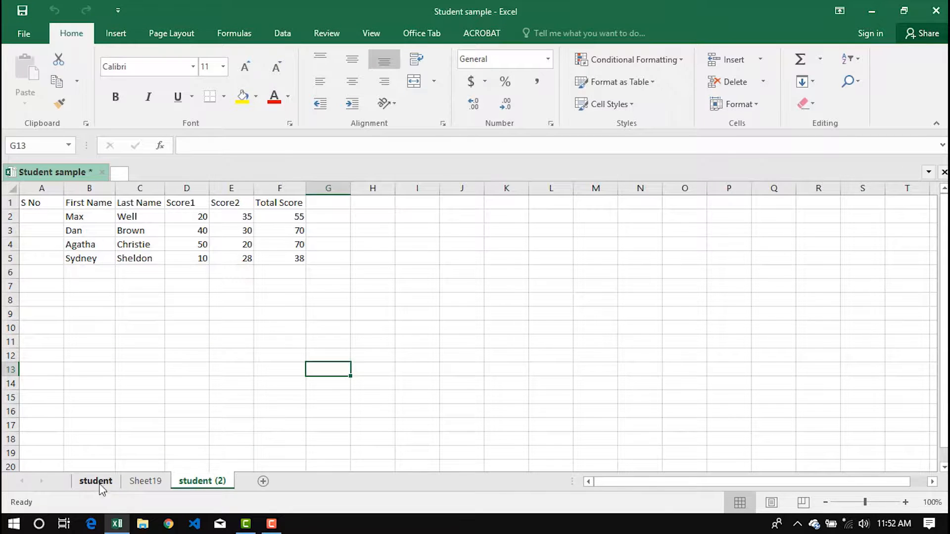
Step: Delete the student (2) copy and Sheet19
right_click(188, 490)
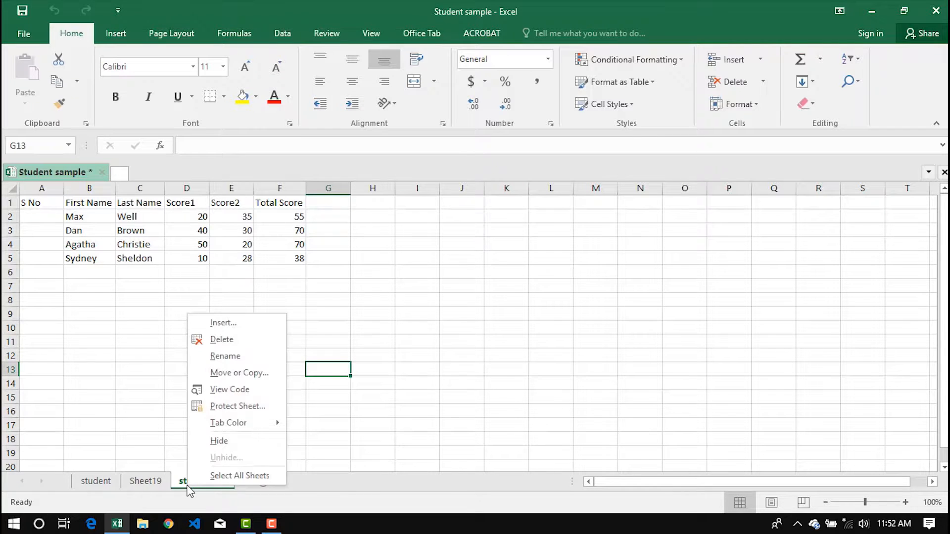
click(250, 341)
click(448, 304)
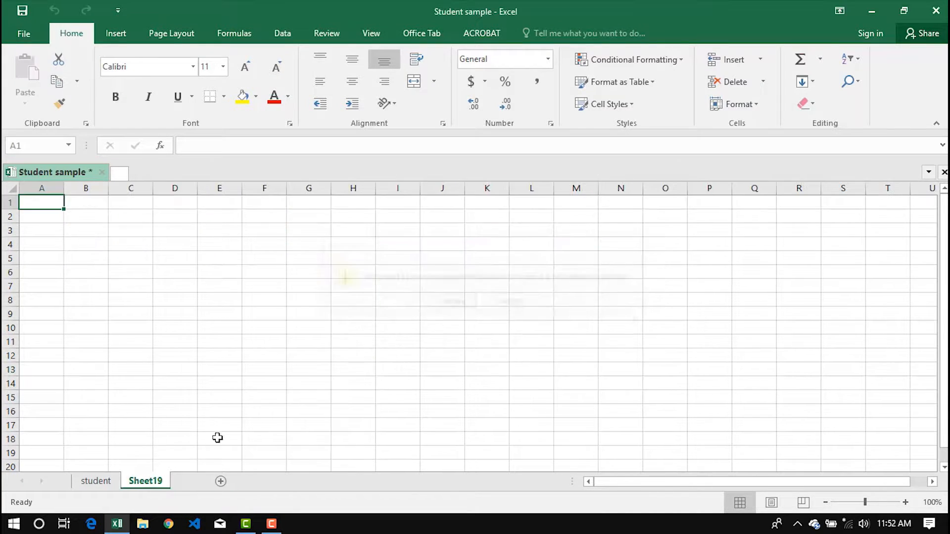
right_click(149, 481)
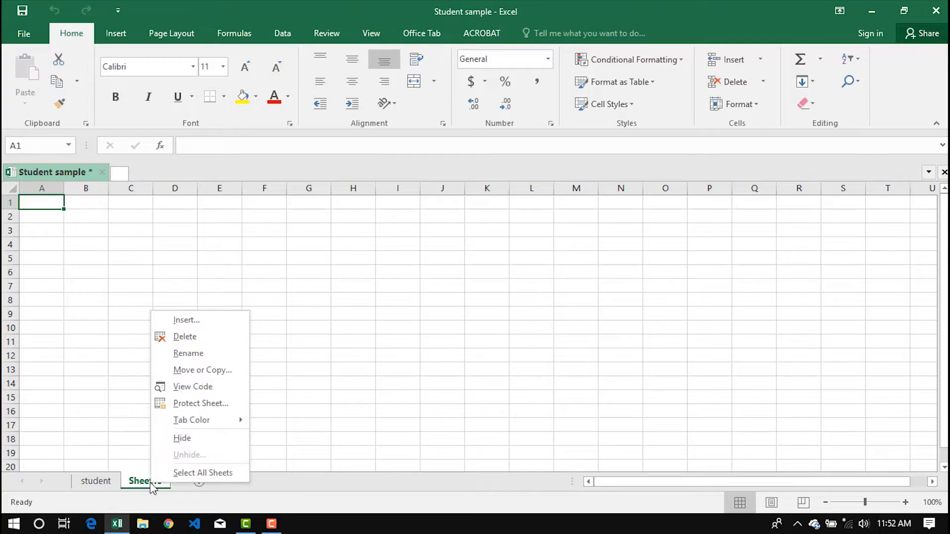
click(197, 339)
click(451, 303)
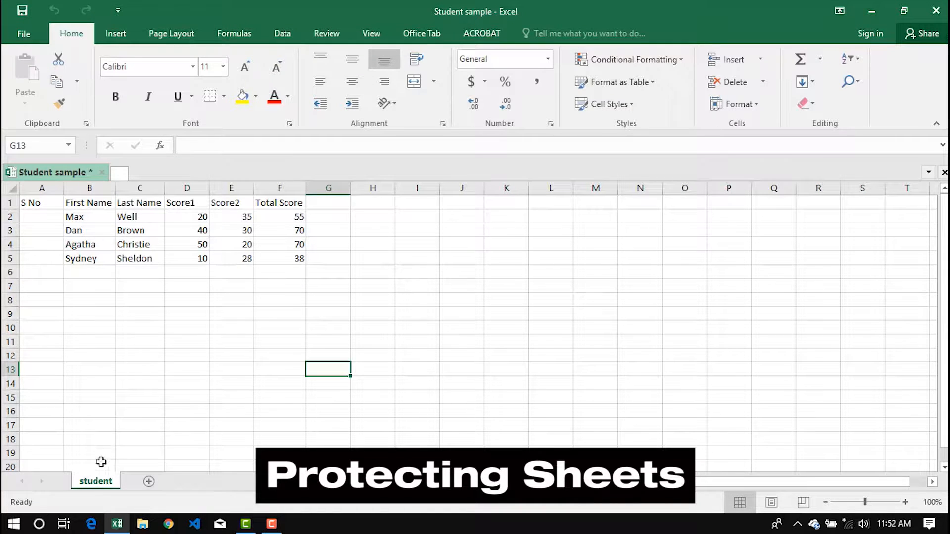
Step: Protect the student sheet with a password, re-entering it to confirm
right_click(96, 490)
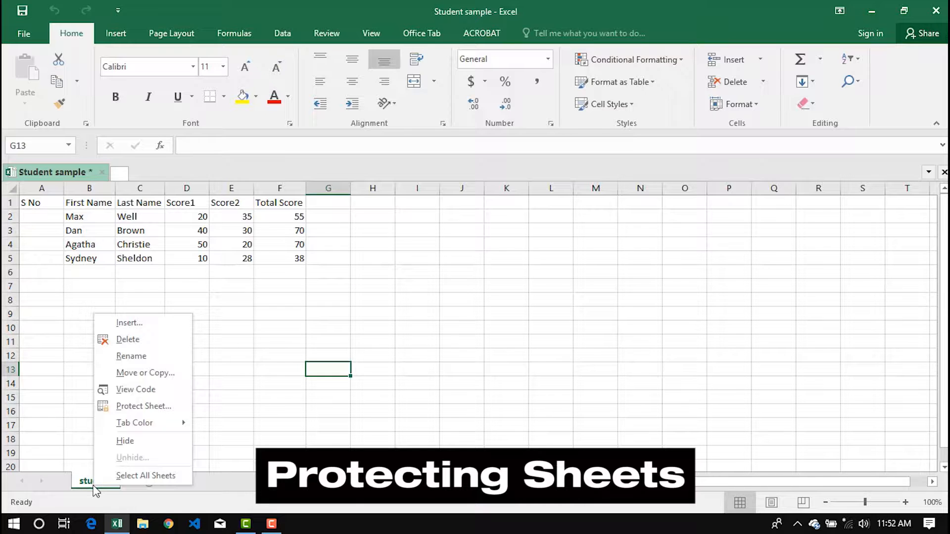
click(144, 407)
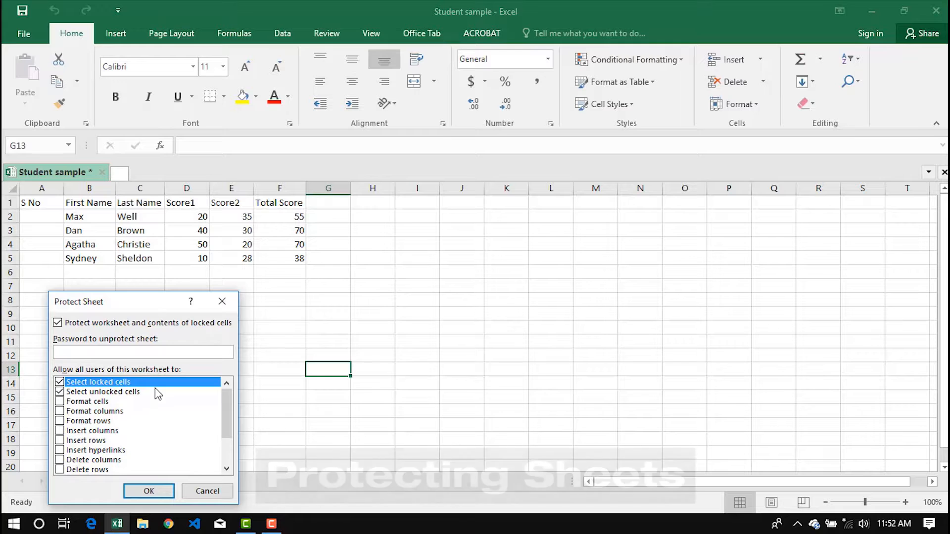
text(12345)
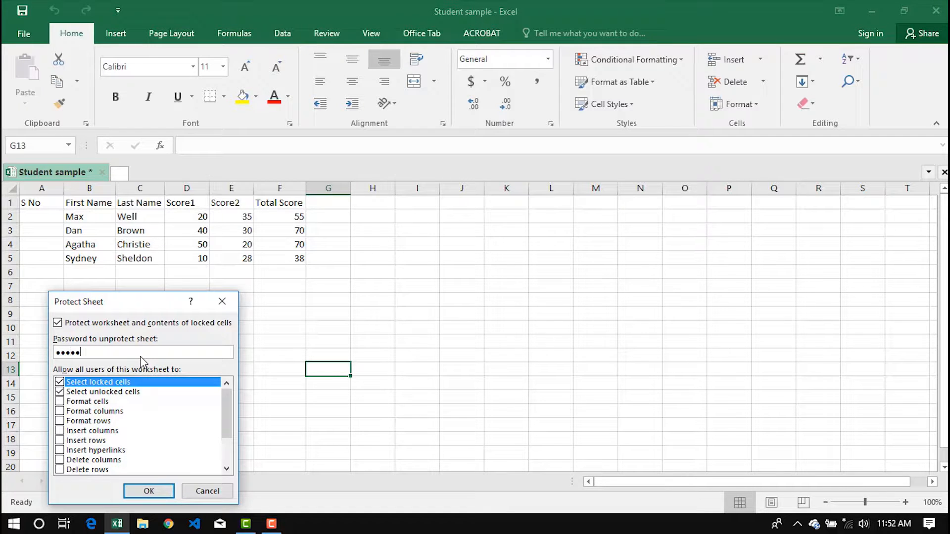
click(151, 492)
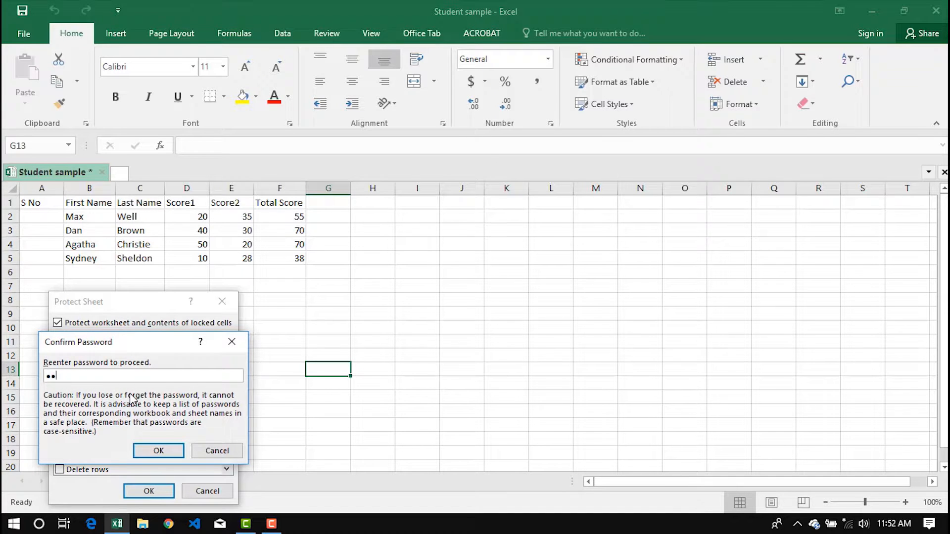
click(157, 451)
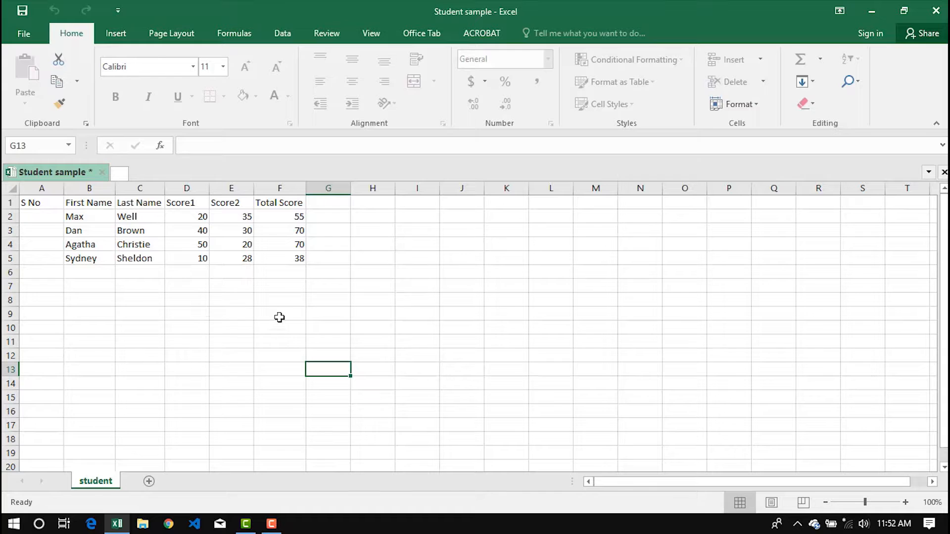
Step: Confirm cell D4 is locked, then unprotect the student sheet with its password
click(194, 246)
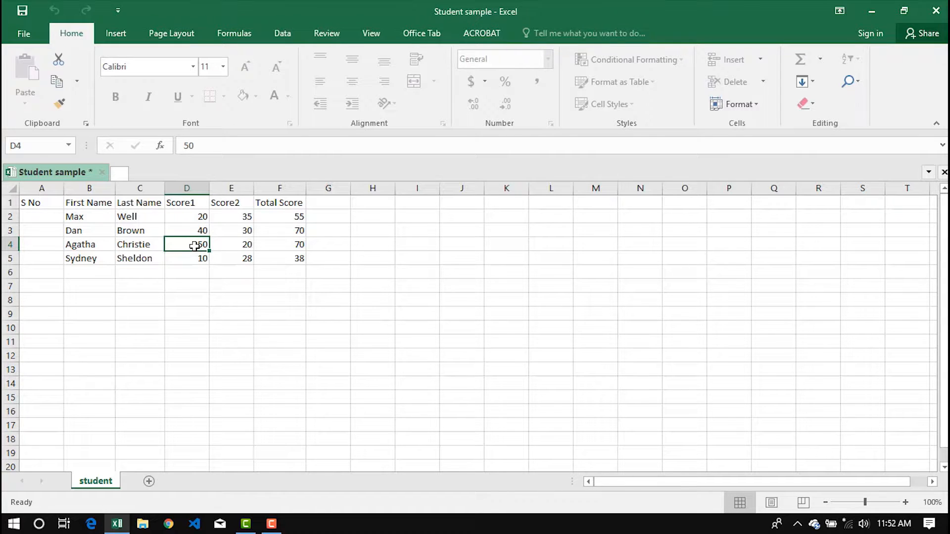
double_click(194, 246)
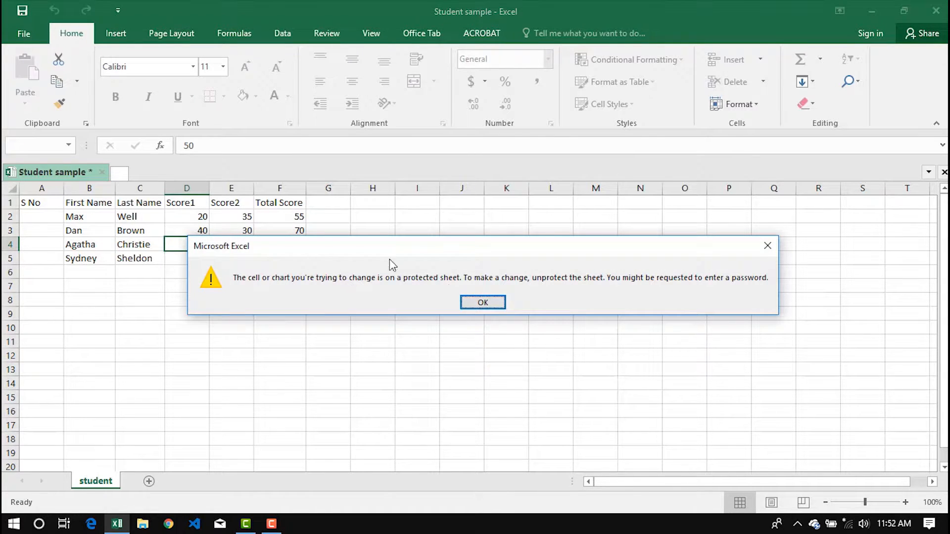
click(483, 303)
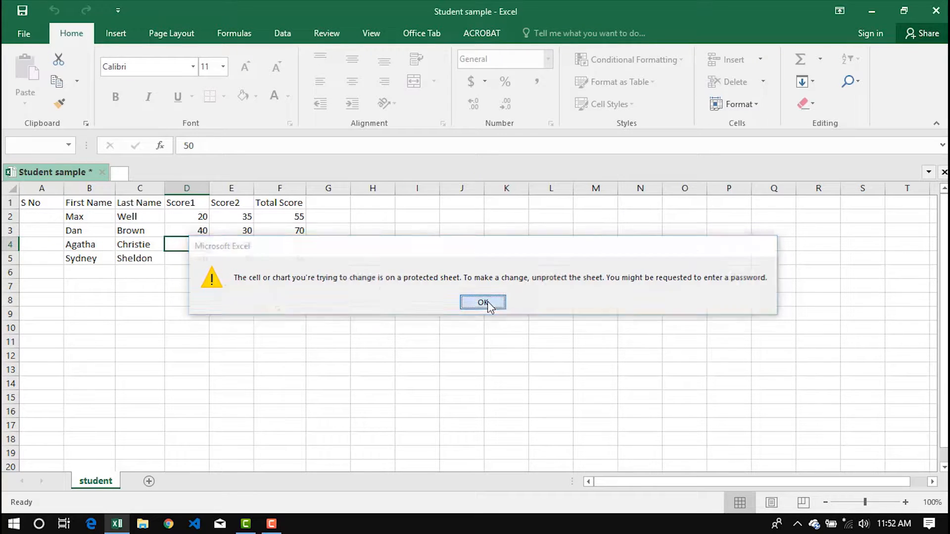
right_click(99, 482)
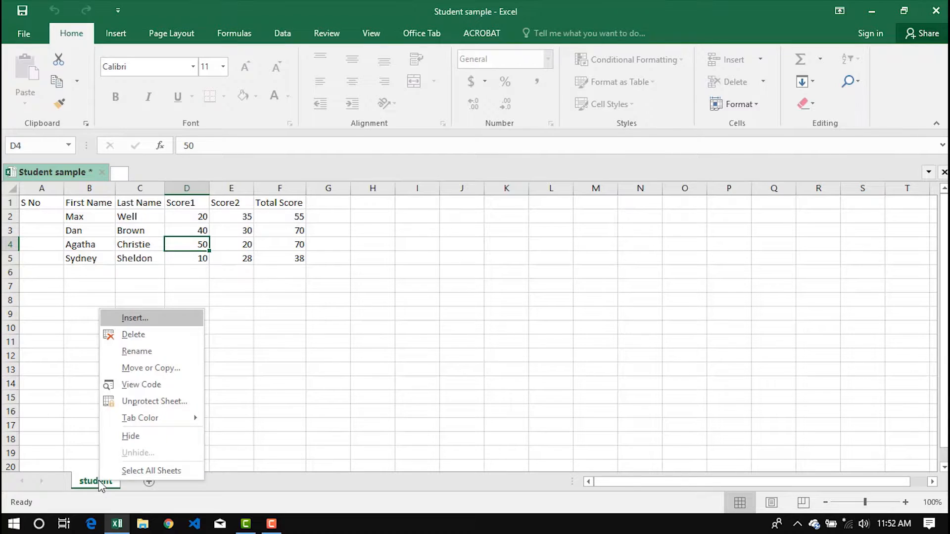
click(139, 401)
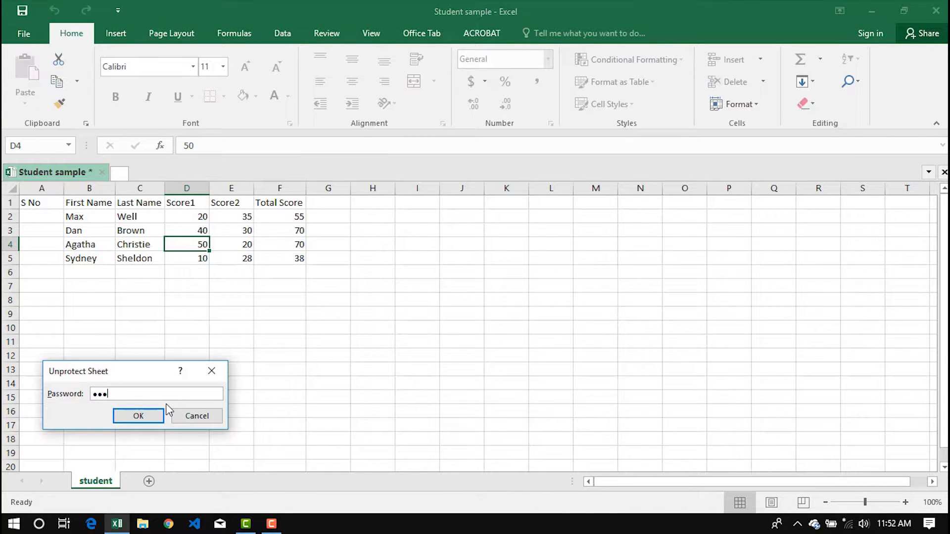
click(141, 418)
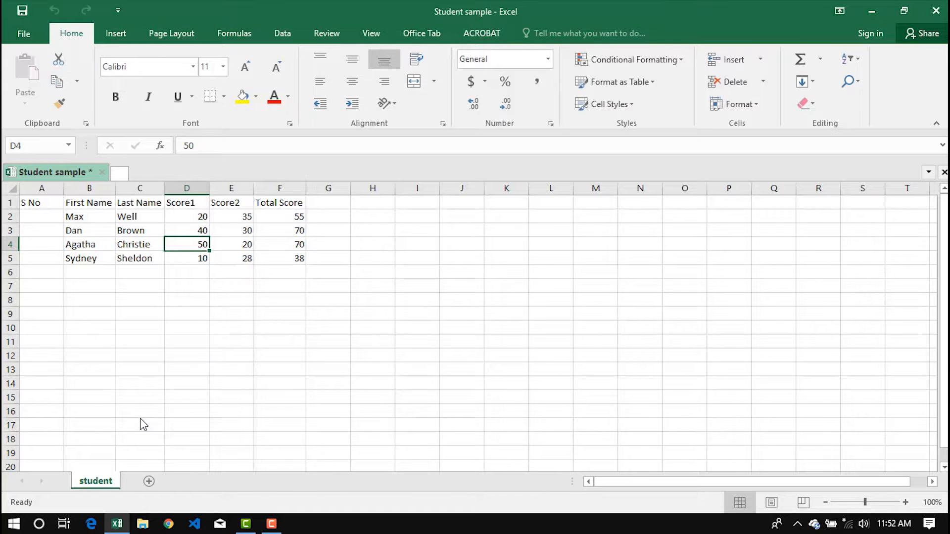
Step: Change D5's Score1 to 20, raising the total in F5 to 48
click(200, 259)
text(2)
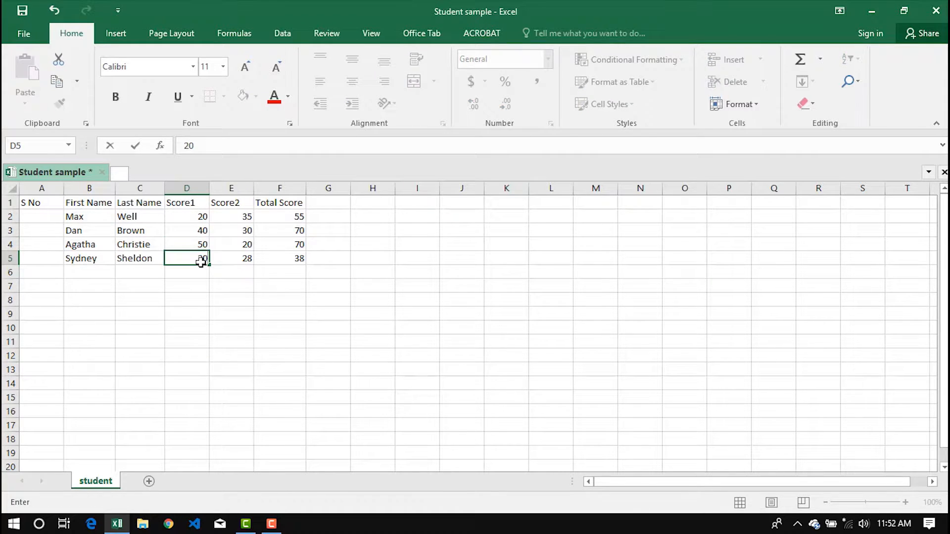
text(0)
key(Return)
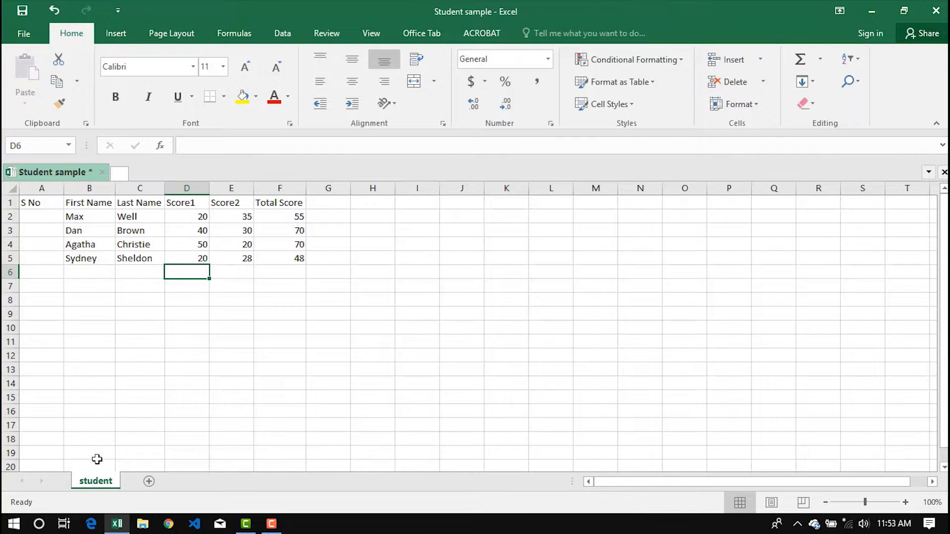
right_click(96, 483)
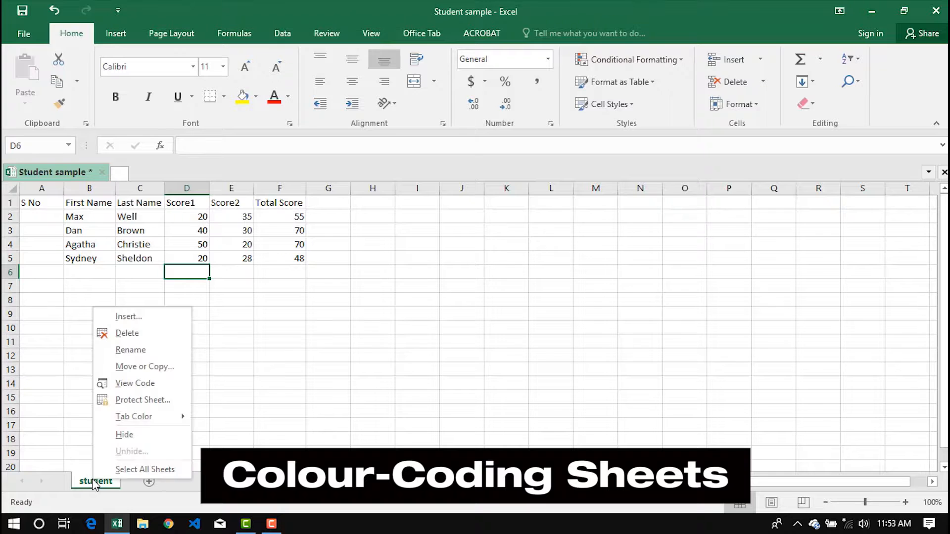
Step: Colour the student sheet's tab blue and add a new sheet, Sheet21
mouse_move(123, 423)
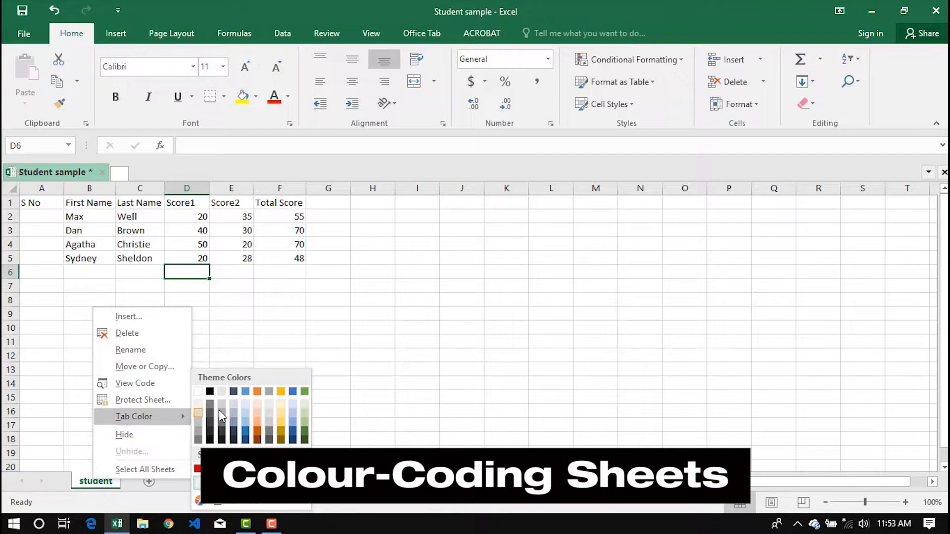
click(249, 436)
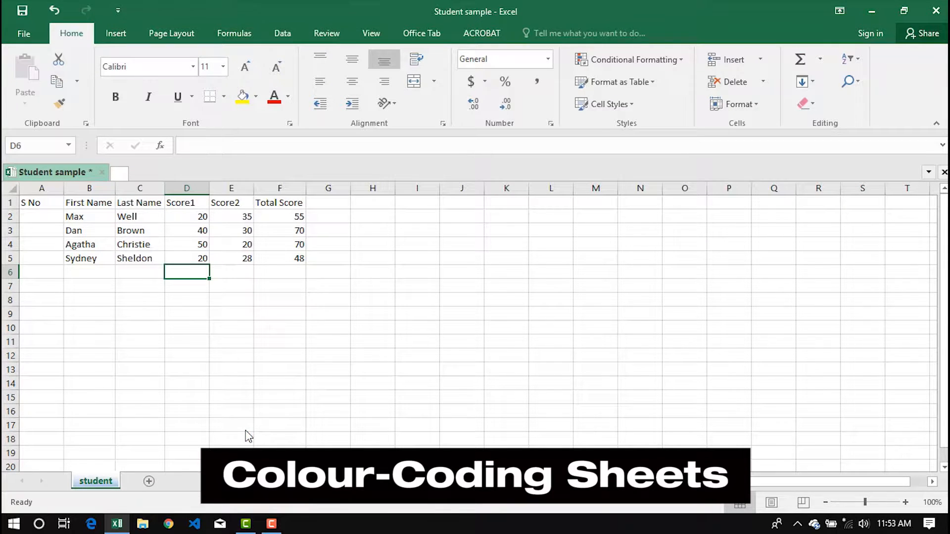
click(149, 481)
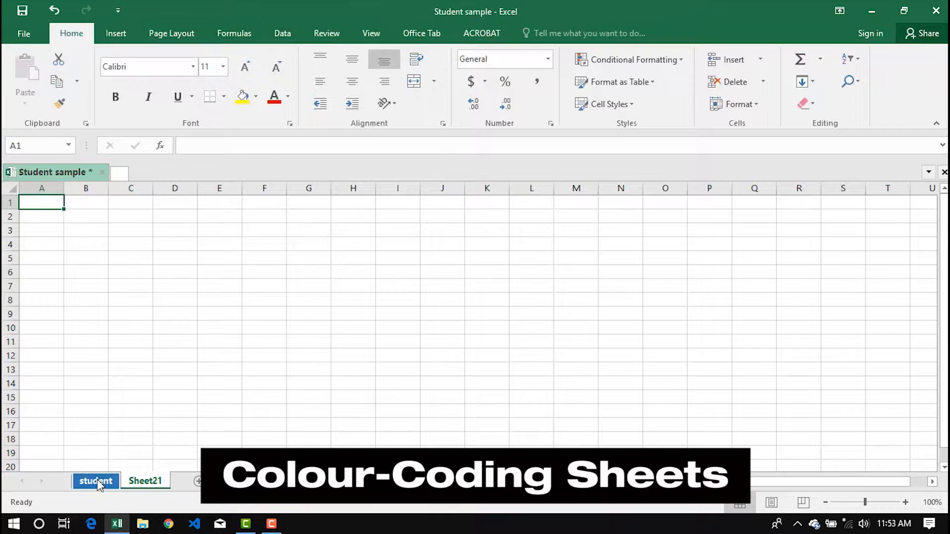
Step: Colour the Sheet21 tab gold
right_click(145, 483)
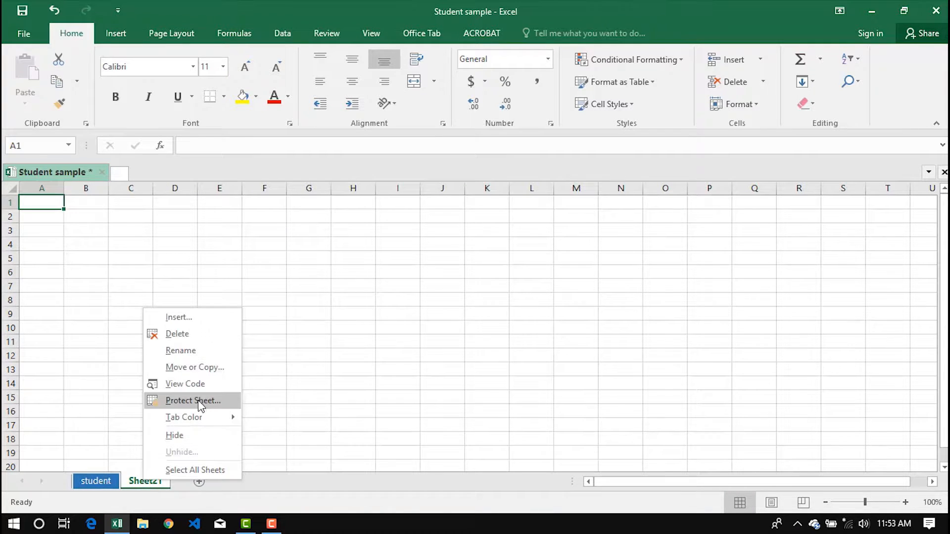
mouse_move(204, 417)
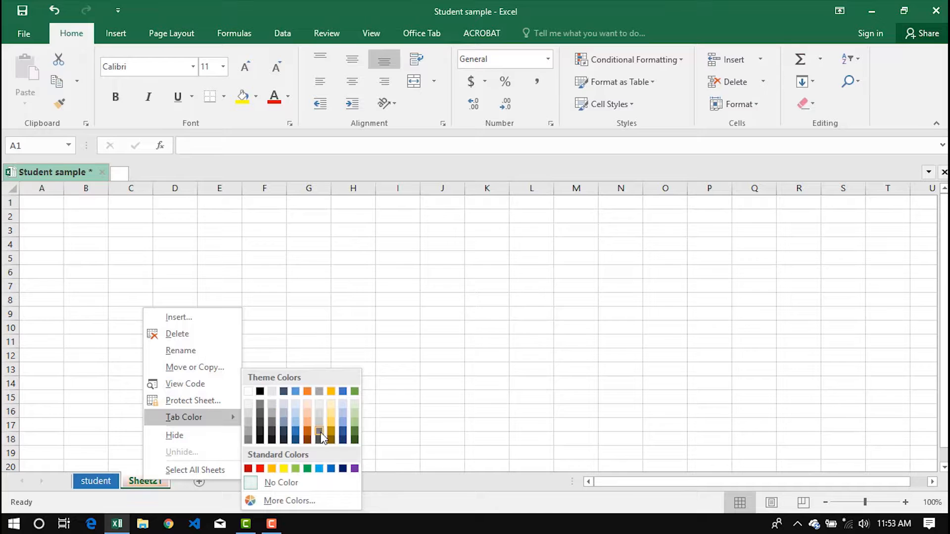
click(334, 434)
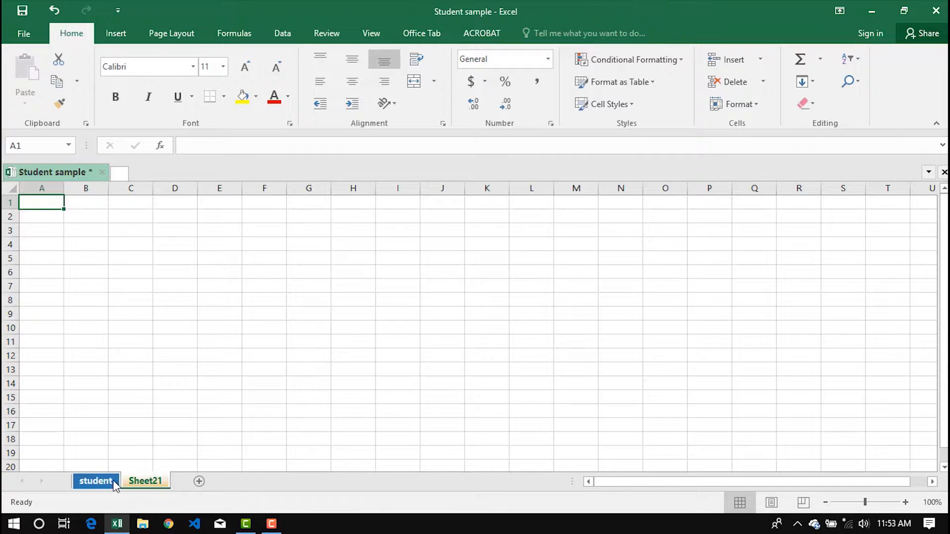
click(99, 481)
click(141, 484)
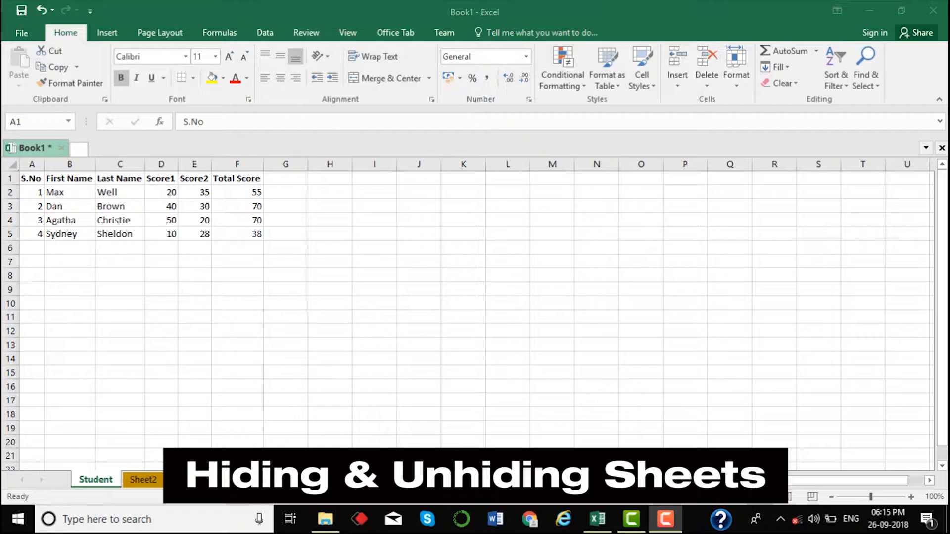
Step: Look over Sheet4 and Sheet5, then hide Sheet4
click(148, 480)
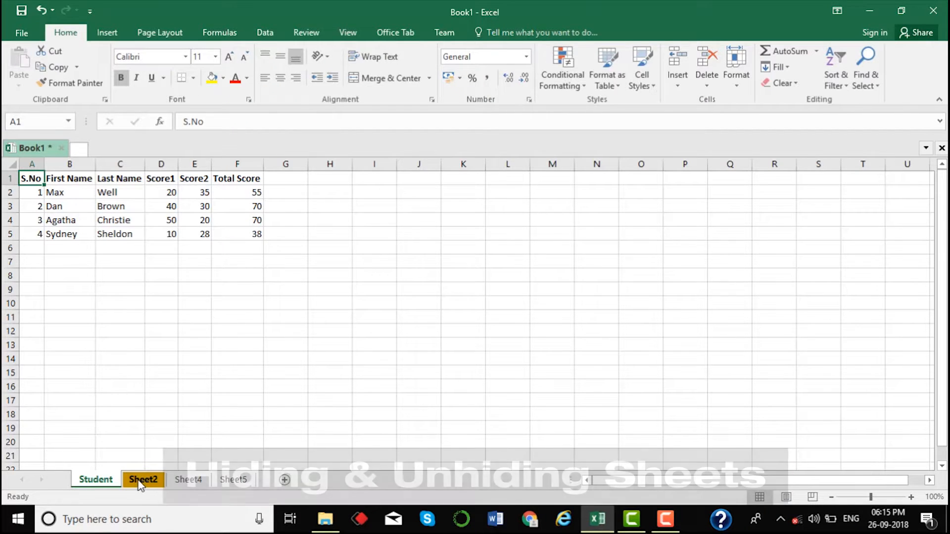
click(187, 481)
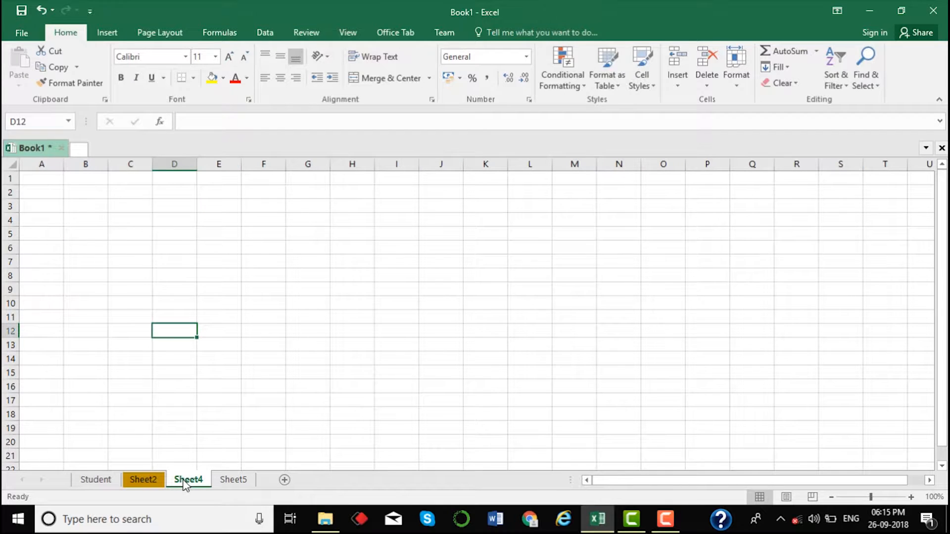
click(226, 484)
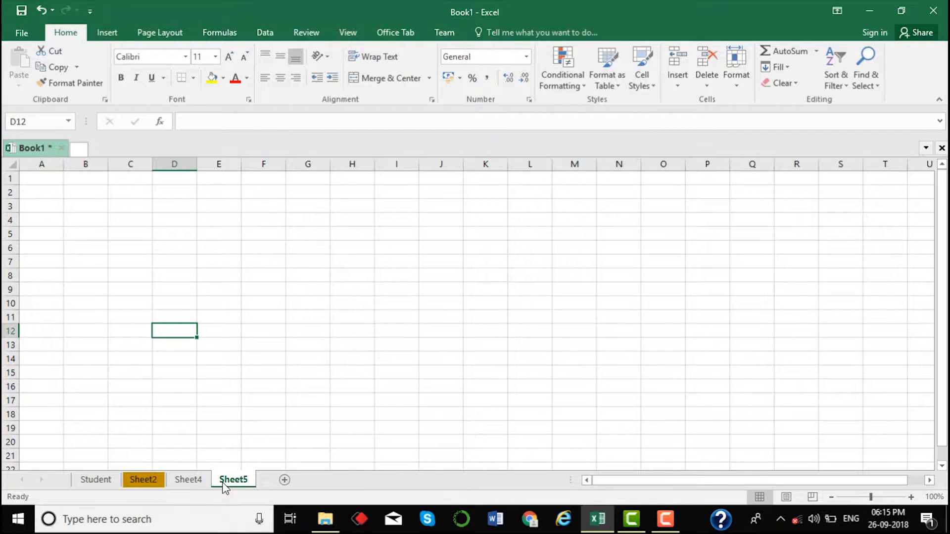
click(194, 485)
right_click(195, 485)
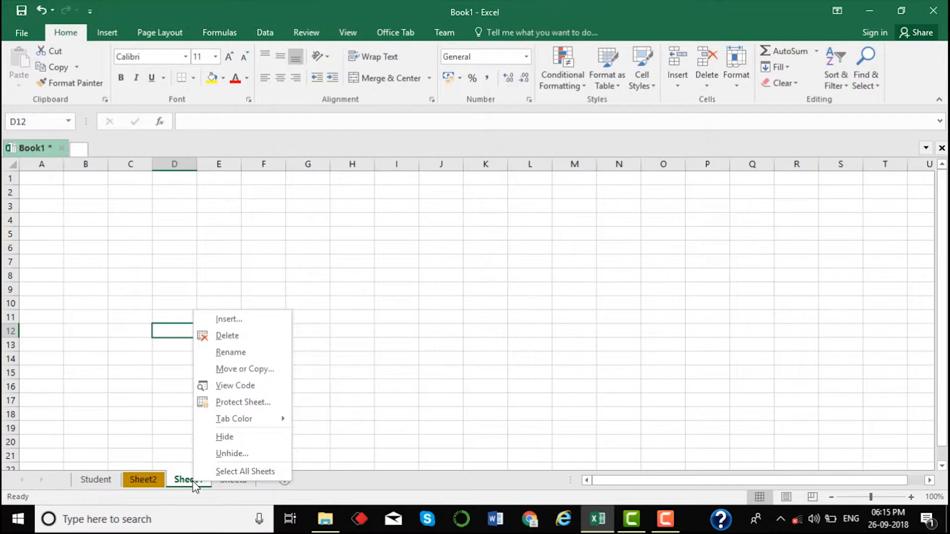
click(241, 440)
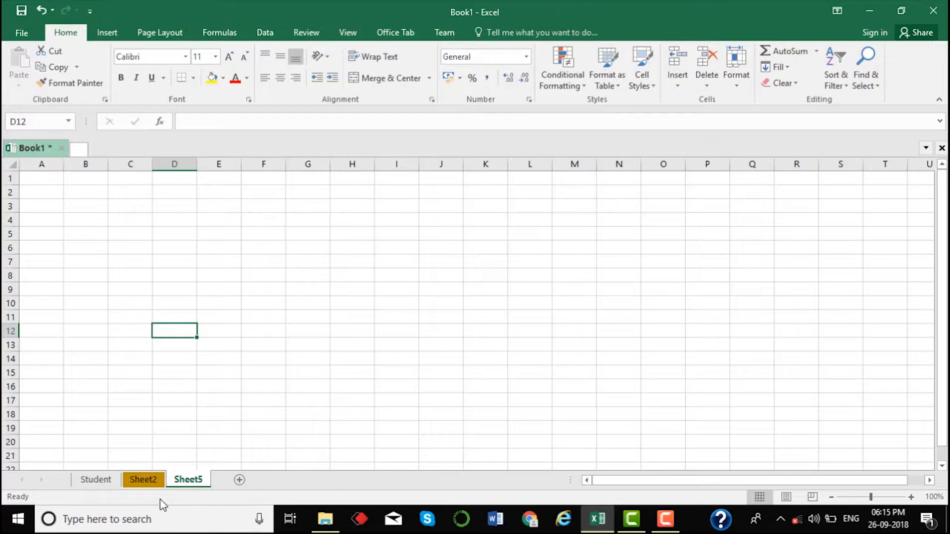
Step: Hide Sheet5, leaving only Student and Sheet2 visible
right_click(186, 482)
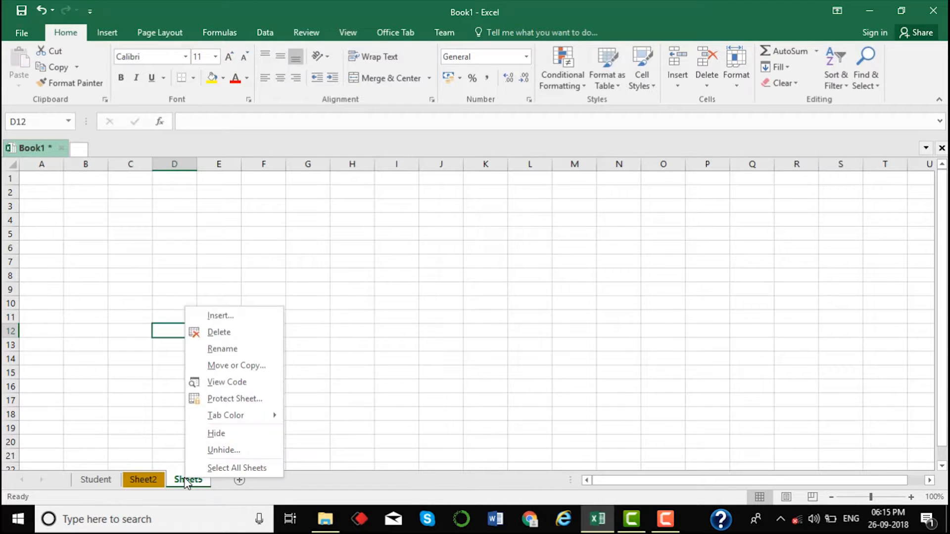
click(205, 436)
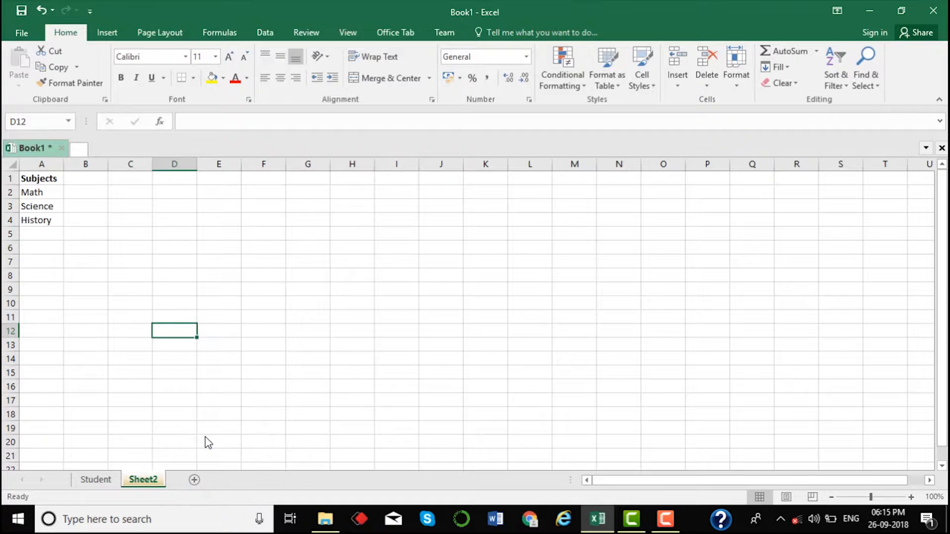
click(107, 481)
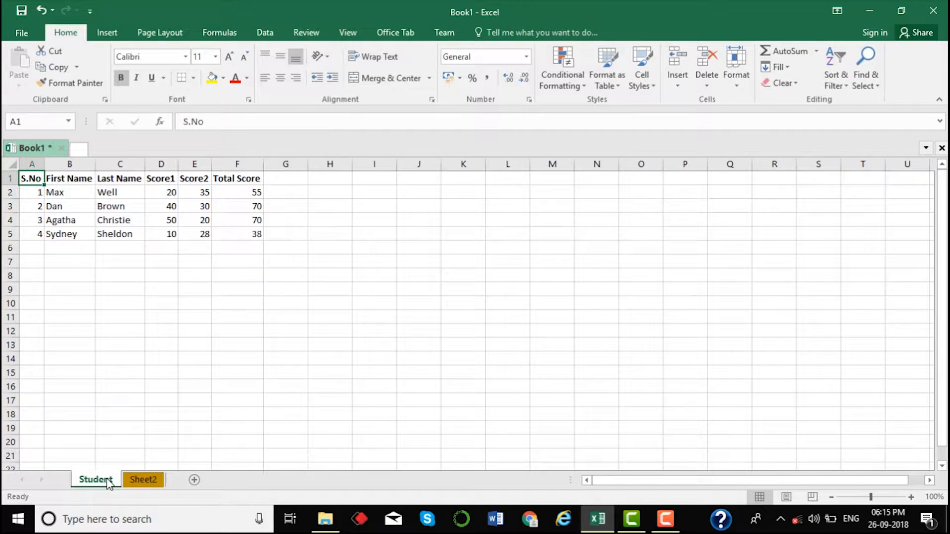
click(132, 483)
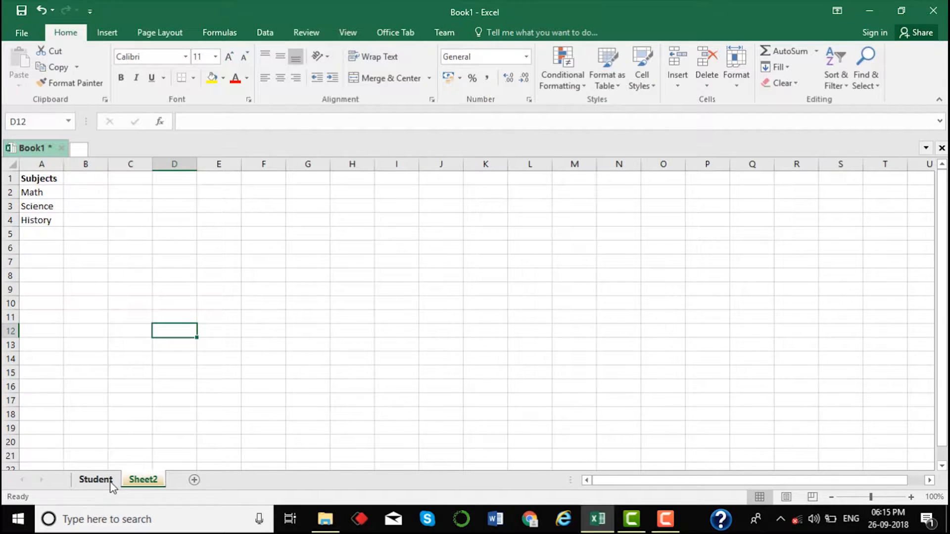
click(112, 484)
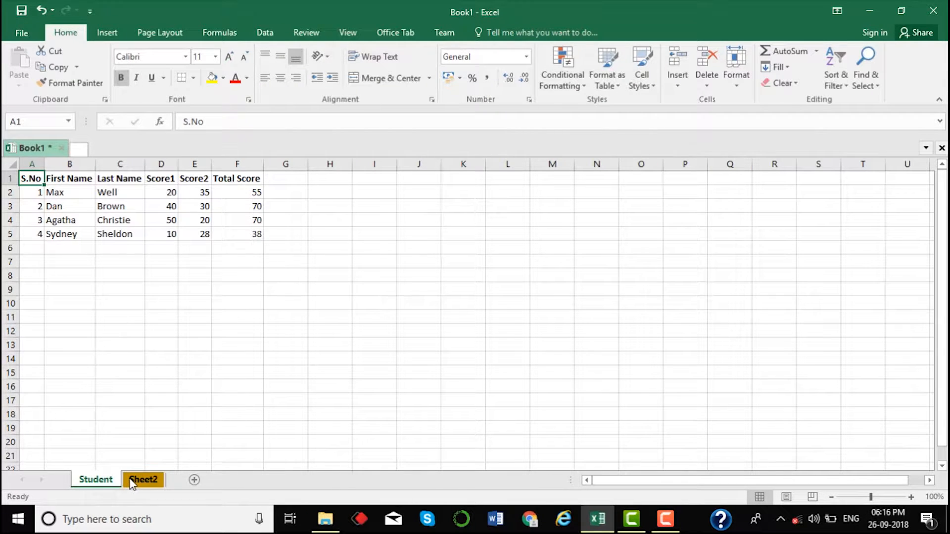
Step: Unhide Sheet3 from the hidden-sheets list and select its cell C20
right_click(132, 483)
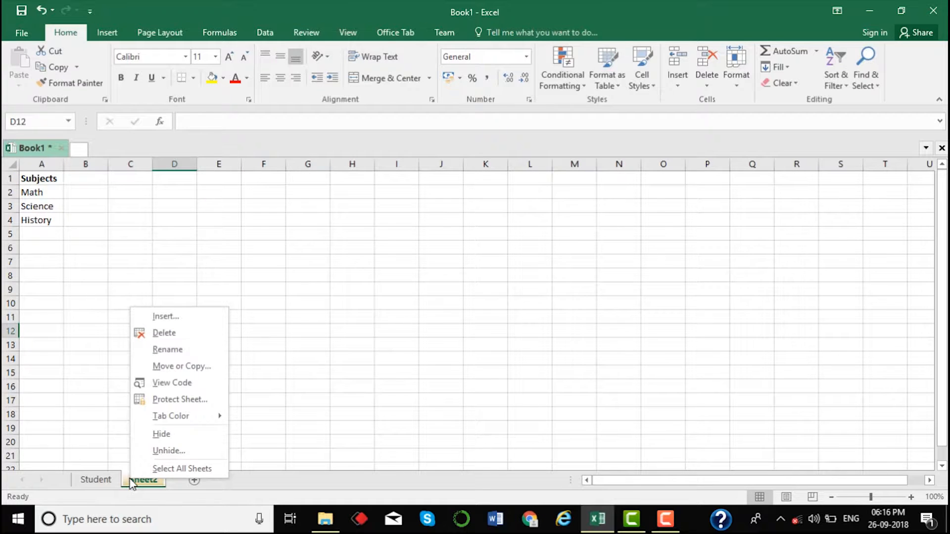
click(165, 452)
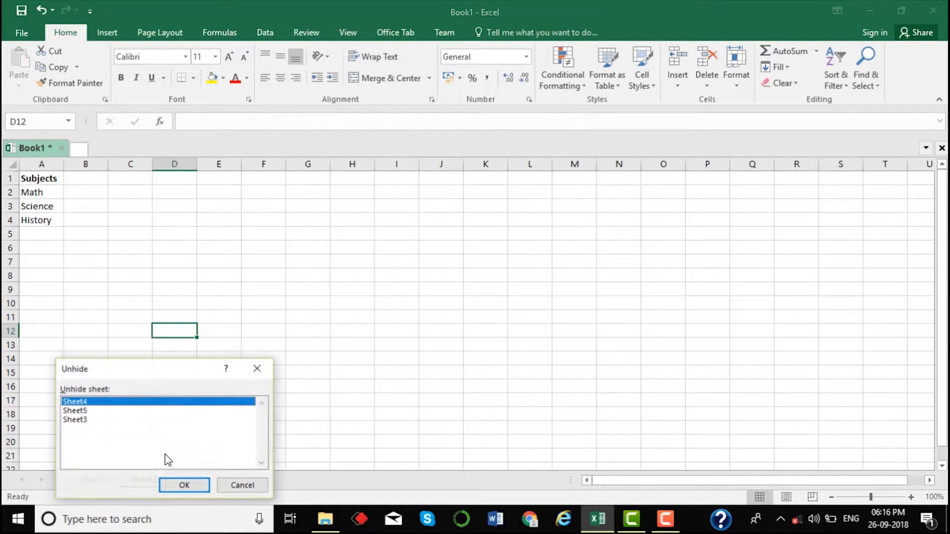
click(88, 420)
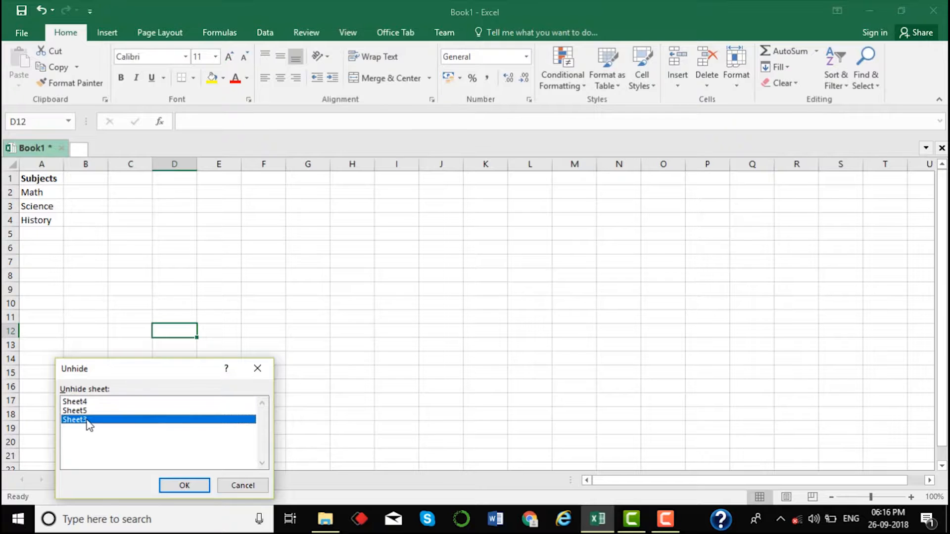
click(184, 486)
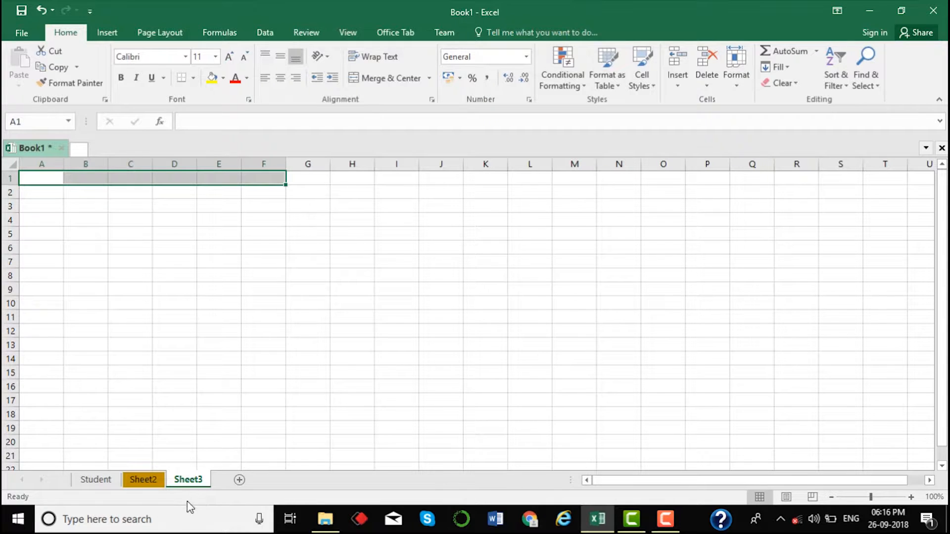
click(139, 439)
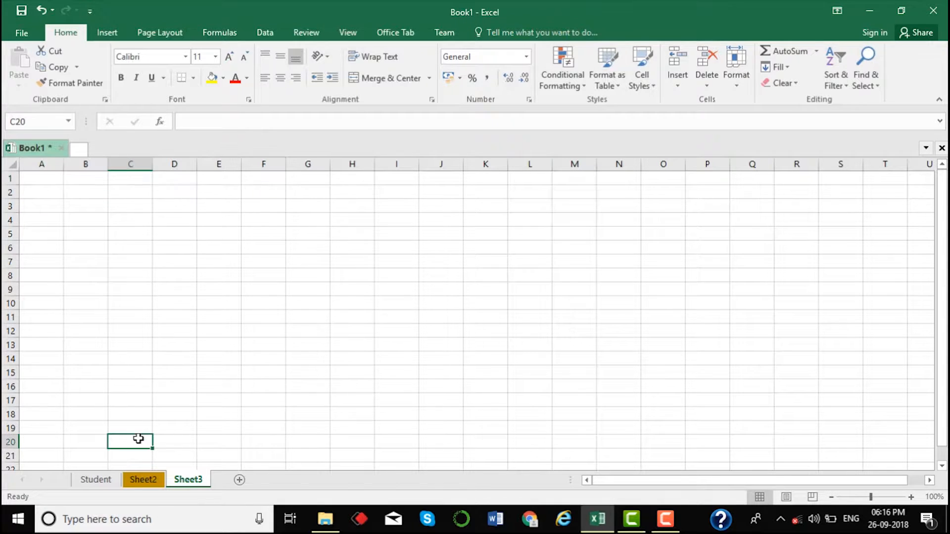
Step: Insert Sheet6 and Sheet7 after the Student sheet, then return to Student
click(96, 480)
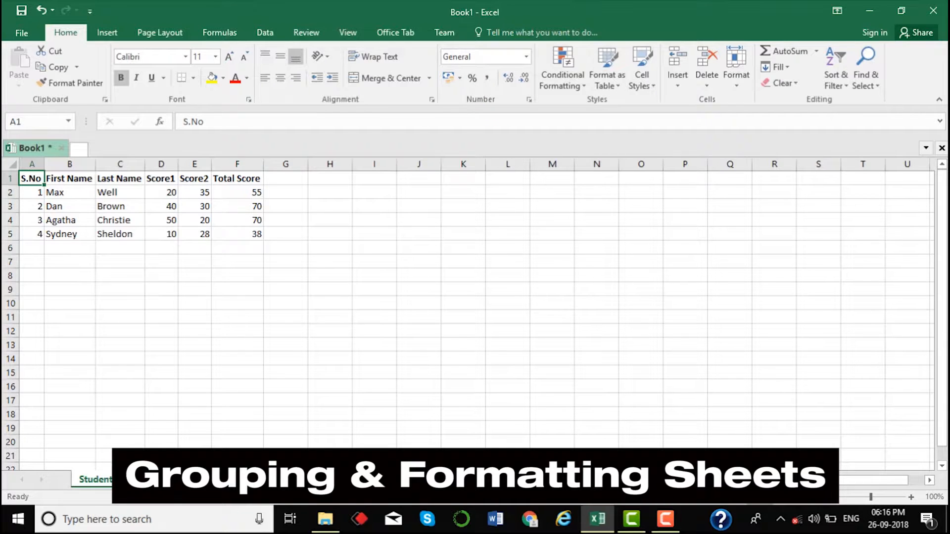
click(239, 479)
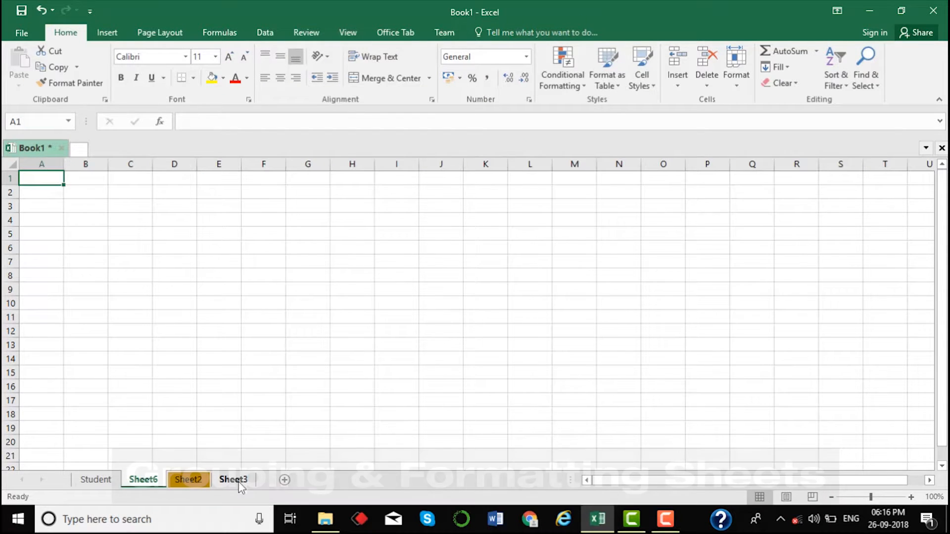
click(285, 480)
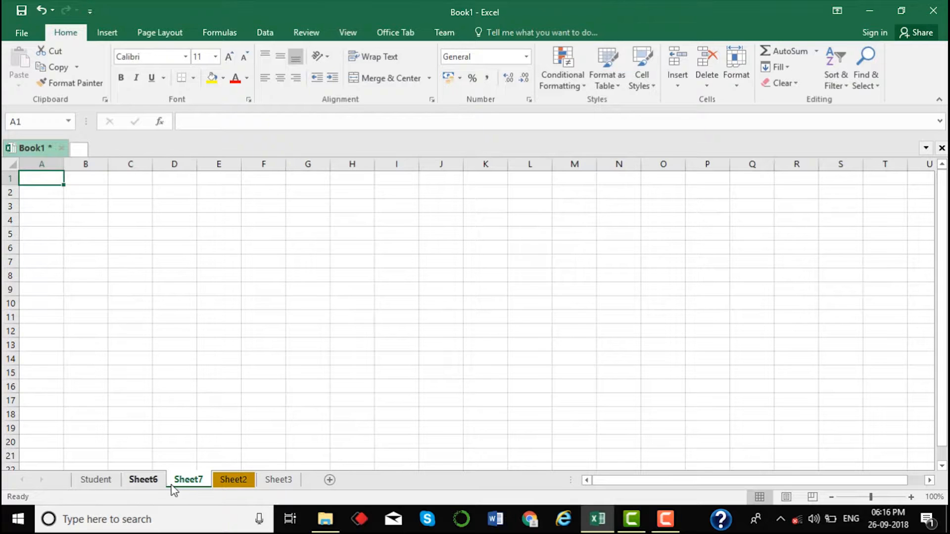
click(107, 484)
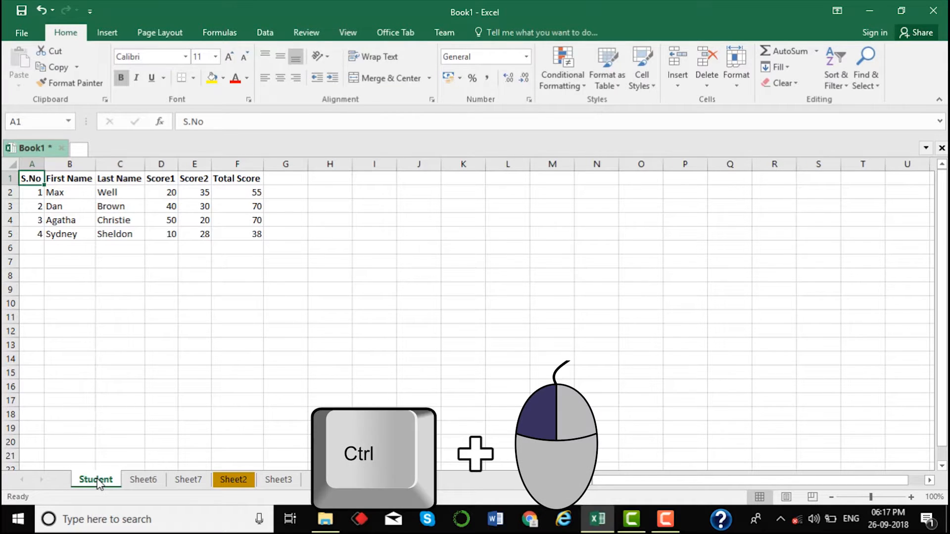
Step: Group Sheet6, Sheet7, Sheet2 and Sheet3 with the Student sheet
ctrl+click(143, 480)
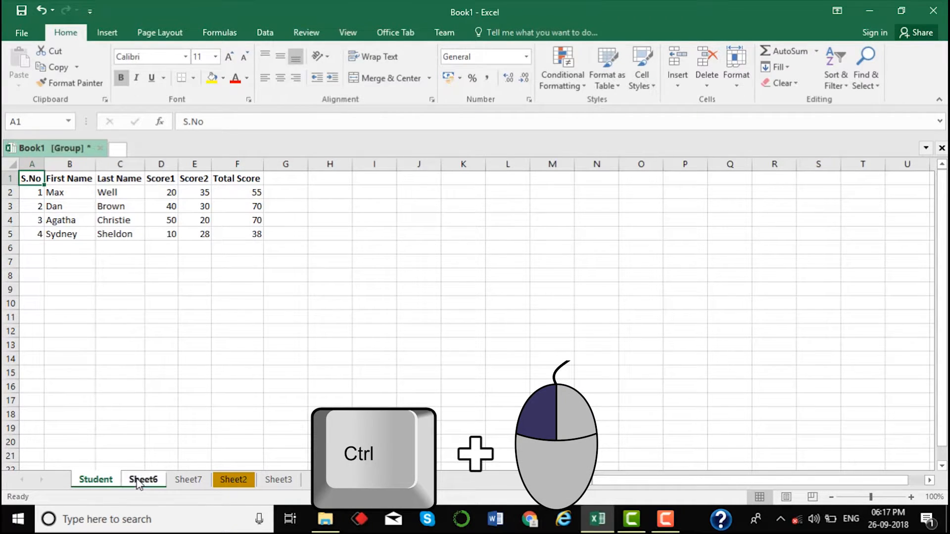
ctrl+click(180, 481)
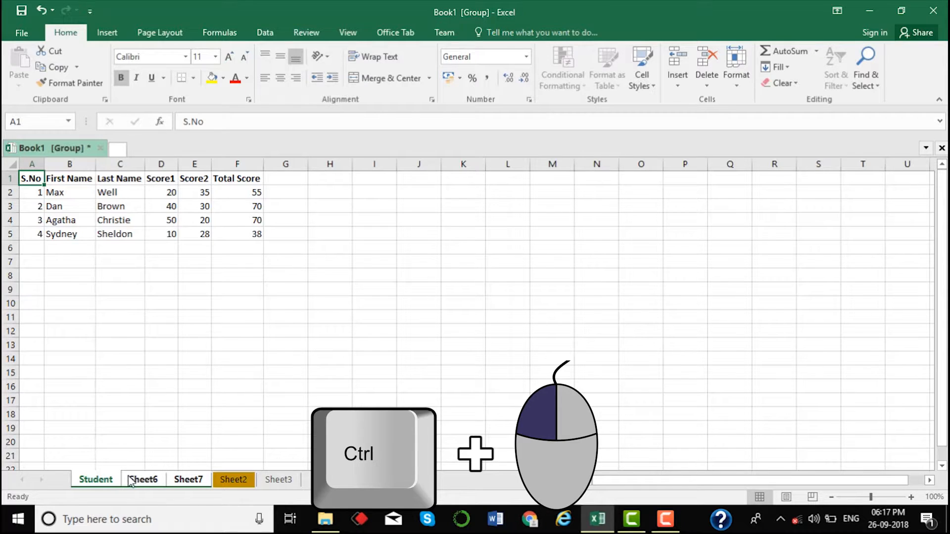
ctrl+click(229, 481)
ctrl+click(275, 480)
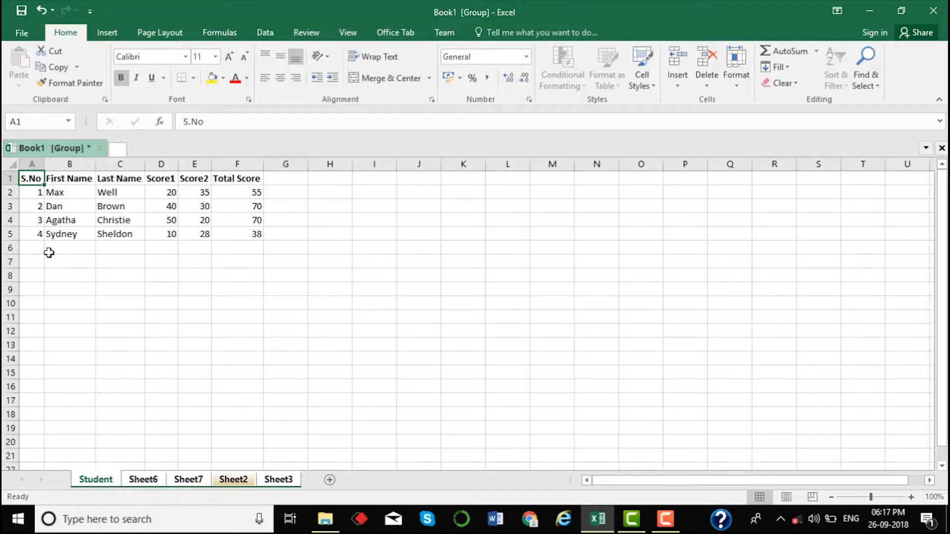
Step: Fill row 1 and column A yellow, make them italic and underlined, then ungroup
click(6, 179)
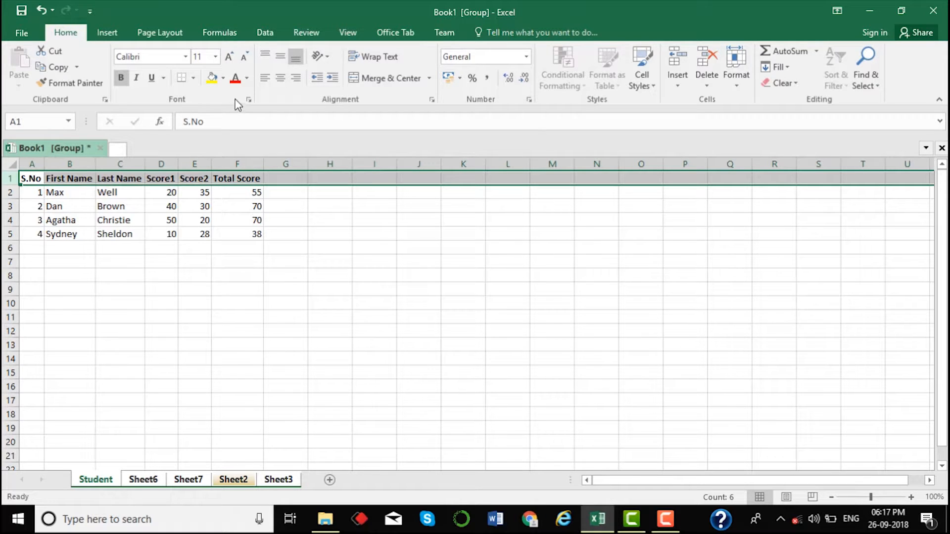
click(211, 79)
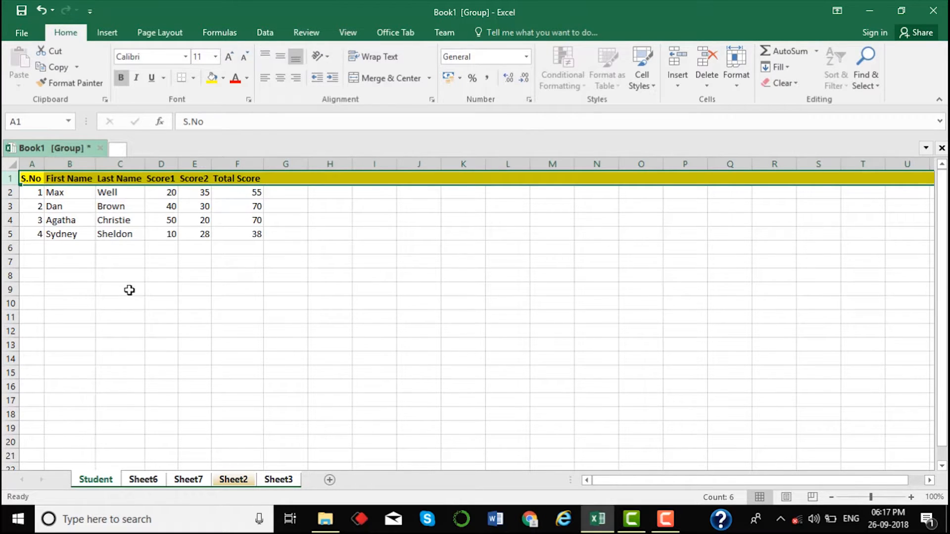
click(31, 164)
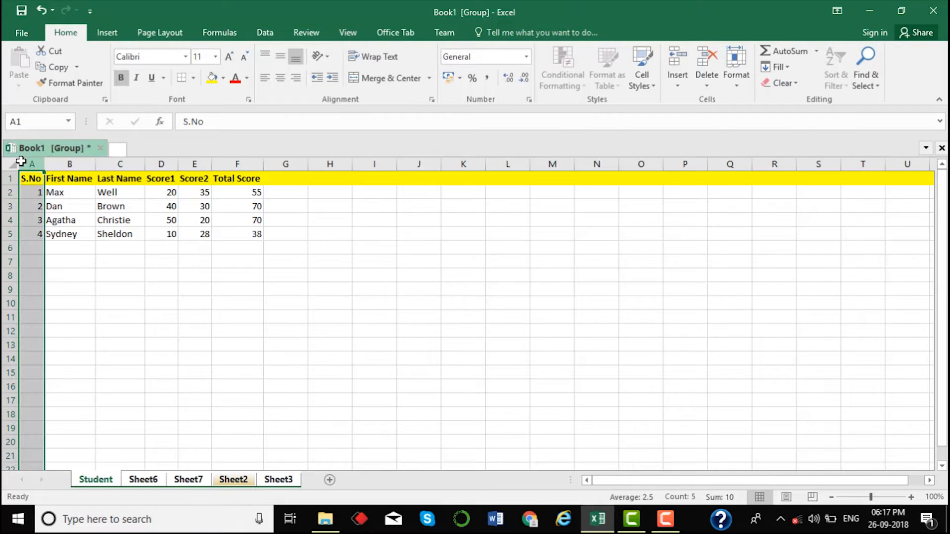
click(212, 79)
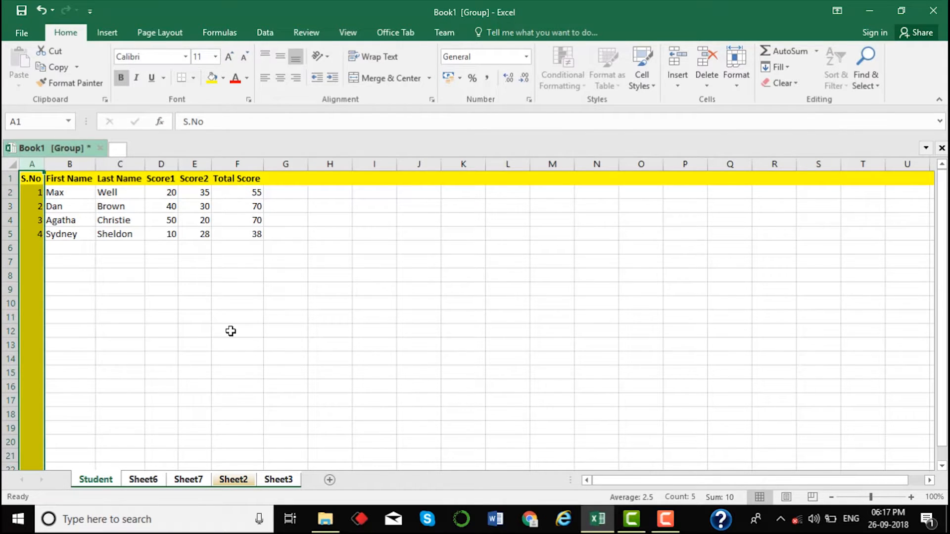
click(161, 302)
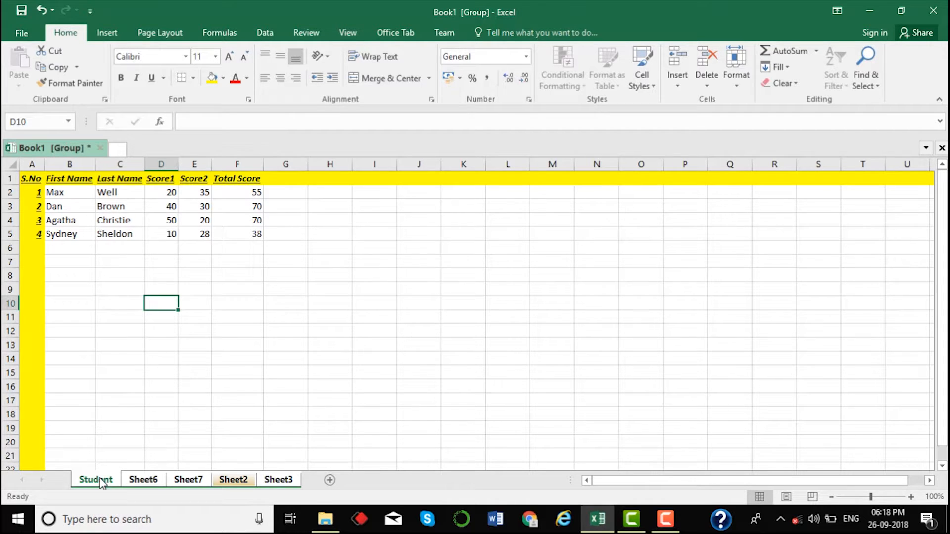
click(131, 389)
Step: Check that Sheet2, Sheet6, Sheet7 and Sheet3 each show the yellow row 1 and column A formatting
click(241, 480)
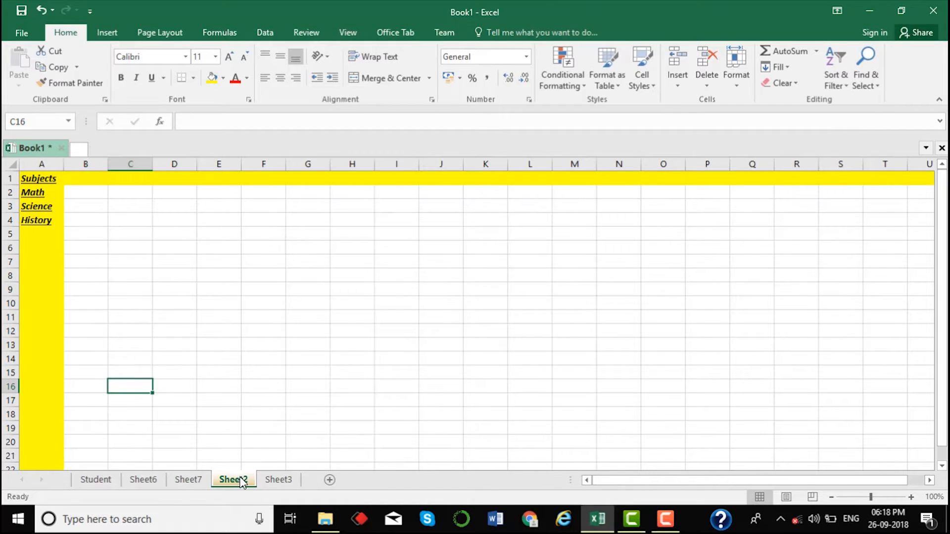
click(125, 348)
click(149, 483)
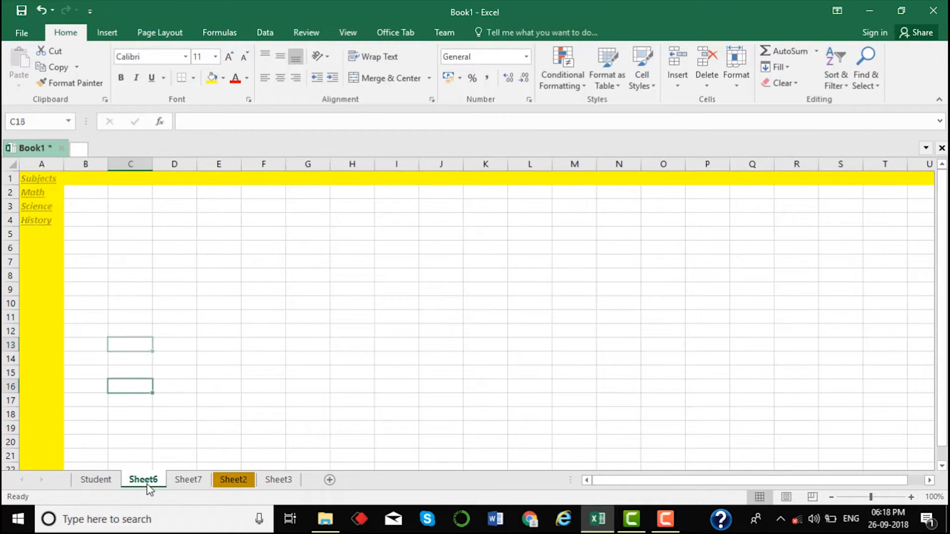
click(58, 196)
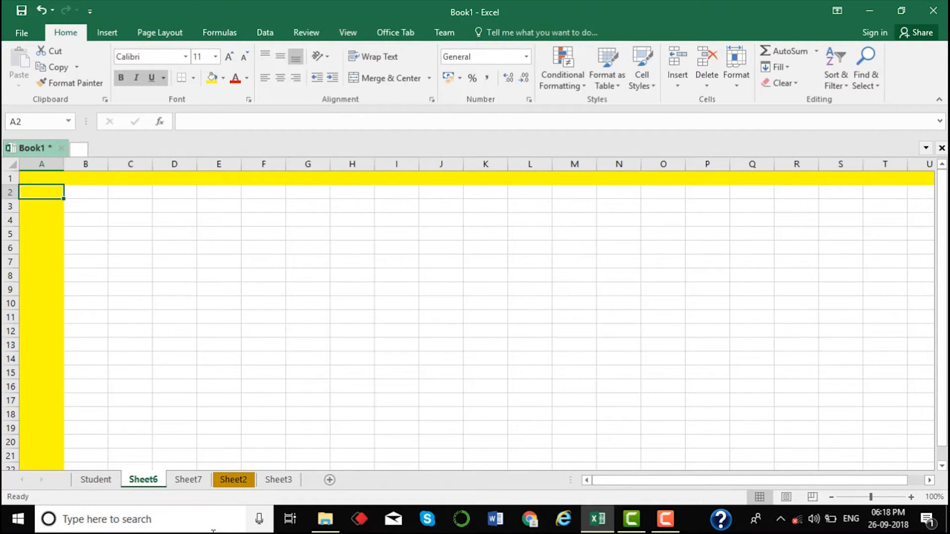
click(196, 483)
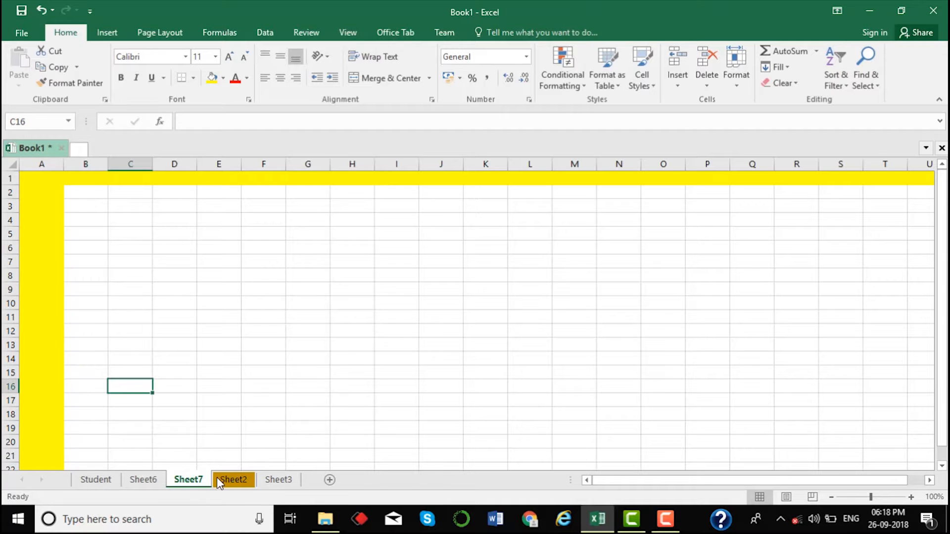
click(218, 480)
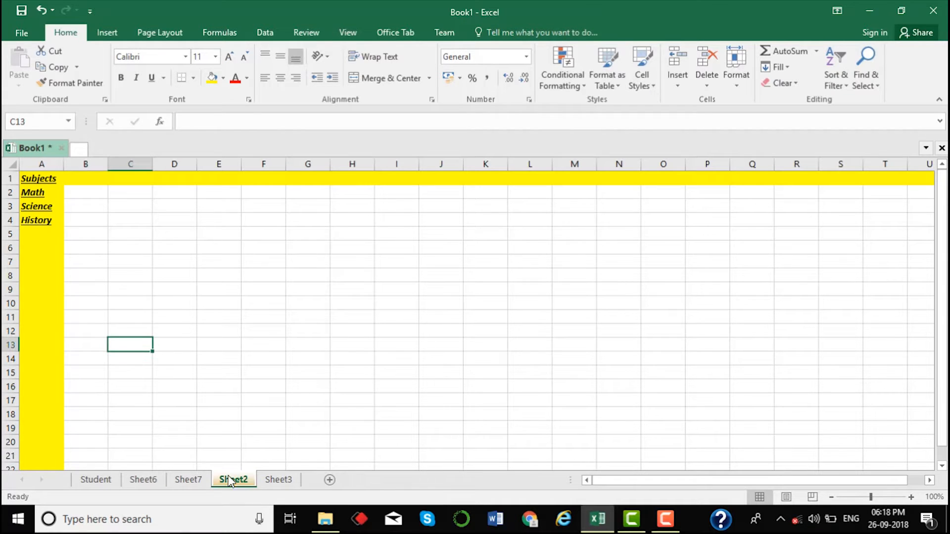
click(271, 482)
click(233, 483)
Step: Return to the Student score table and bring up the actions for its S.No cell A1
click(96, 480)
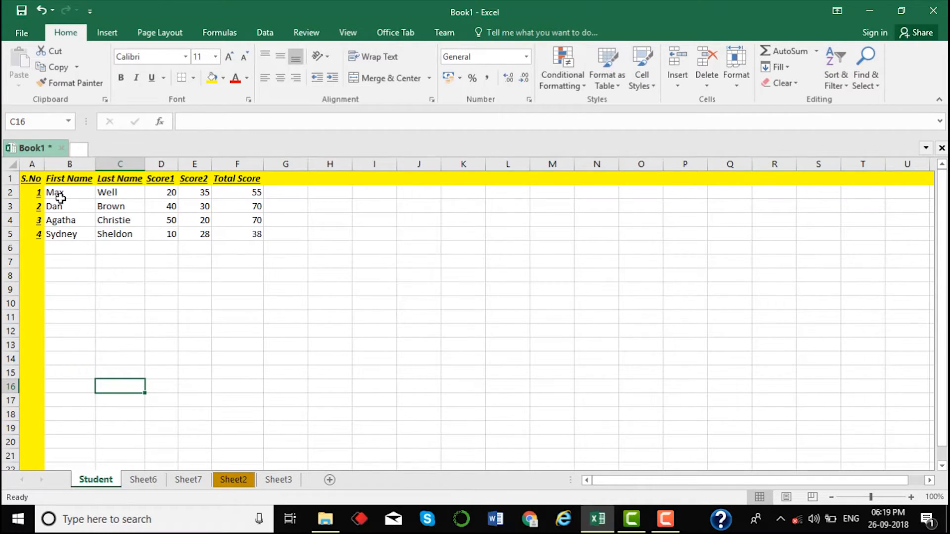
click(31, 179)
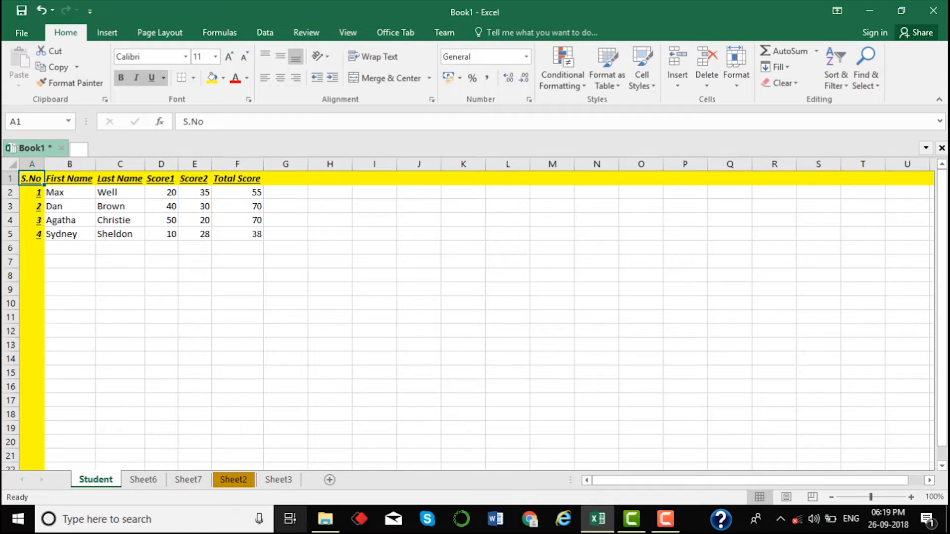
click(230, 485)
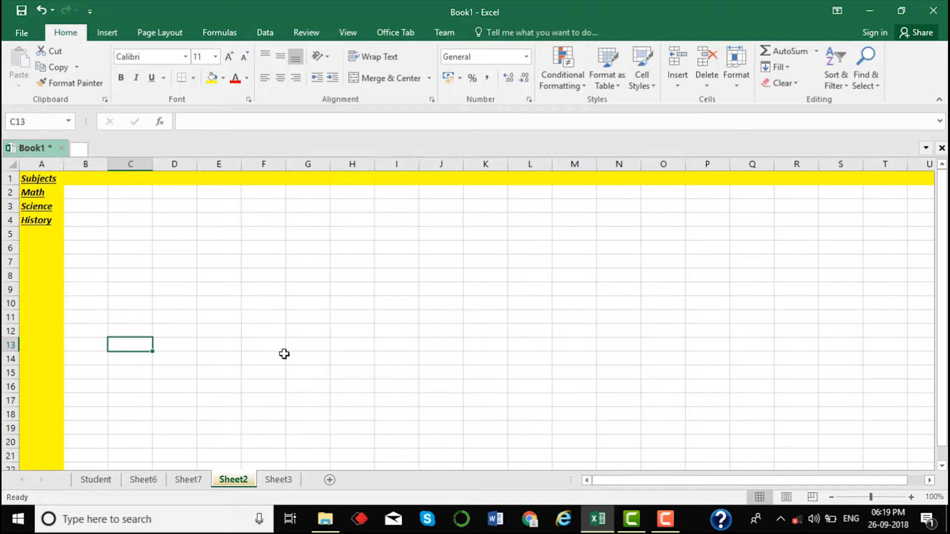
click(92, 487)
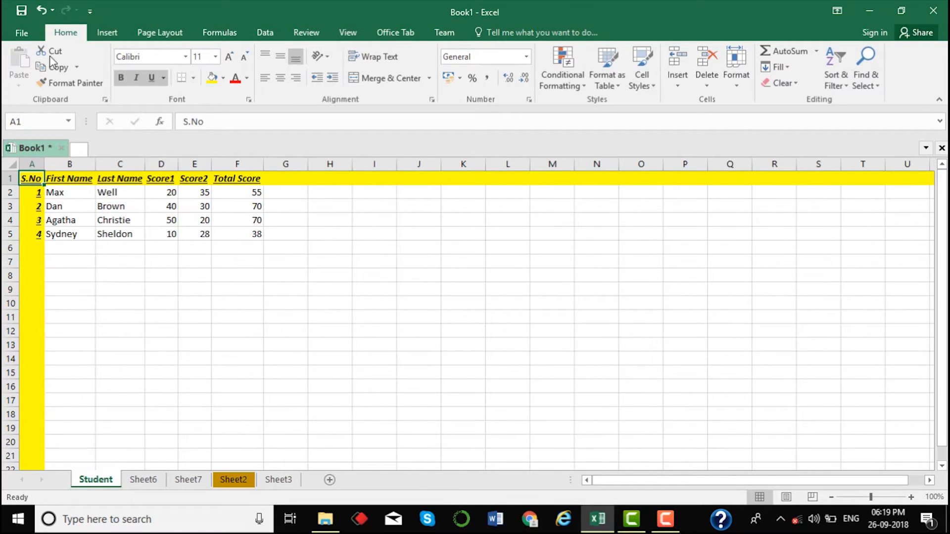
right_click(28, 178)
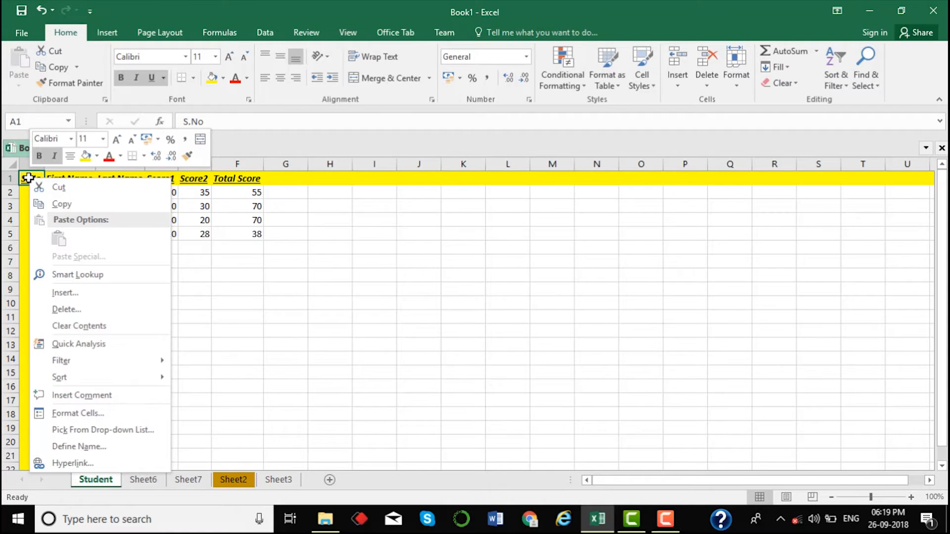
Step: Add a Place in This Document hyperlink on the S.No cell targeting Sheet2, cell reference A1
click(90, 467)
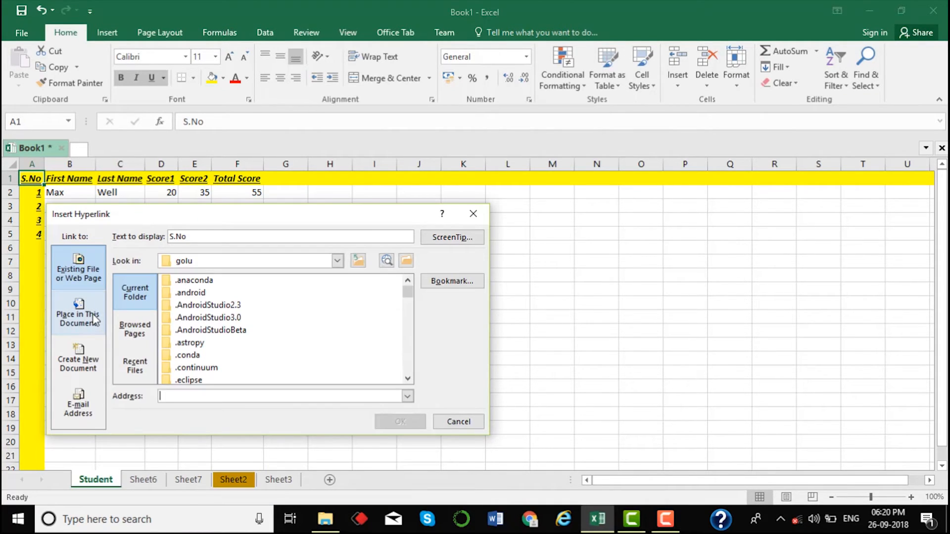
click(93, 314)
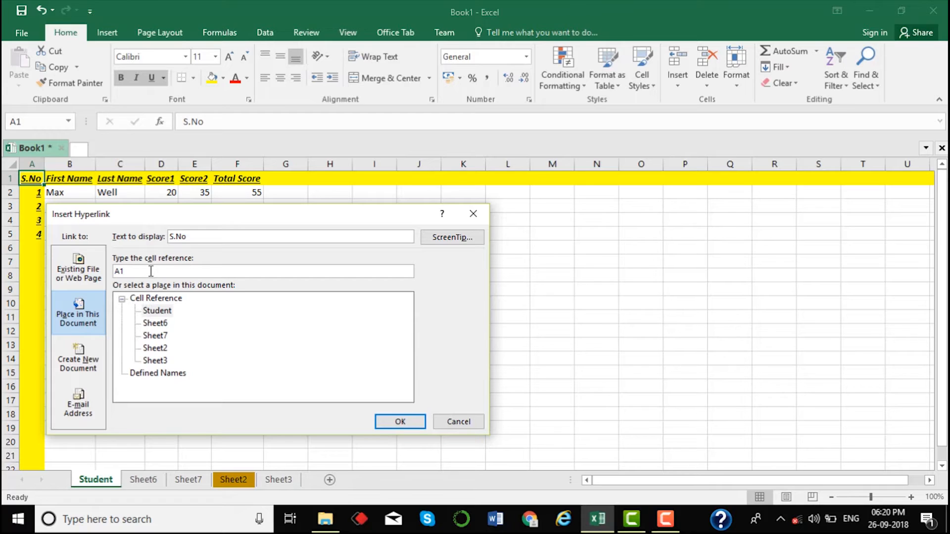
drag(151, 272, 115, 271)
key(BackSpace)
click(166, 350)
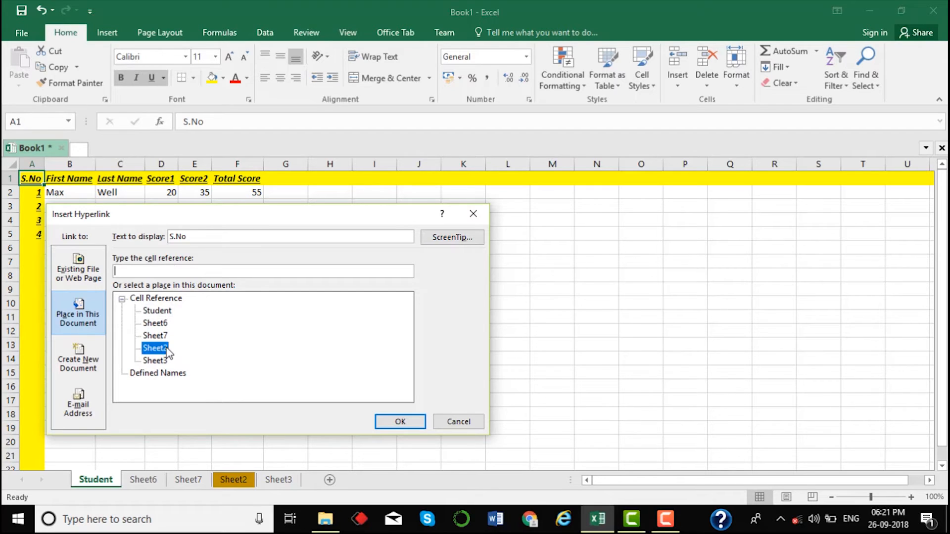
click(144, 273)
text(A1)
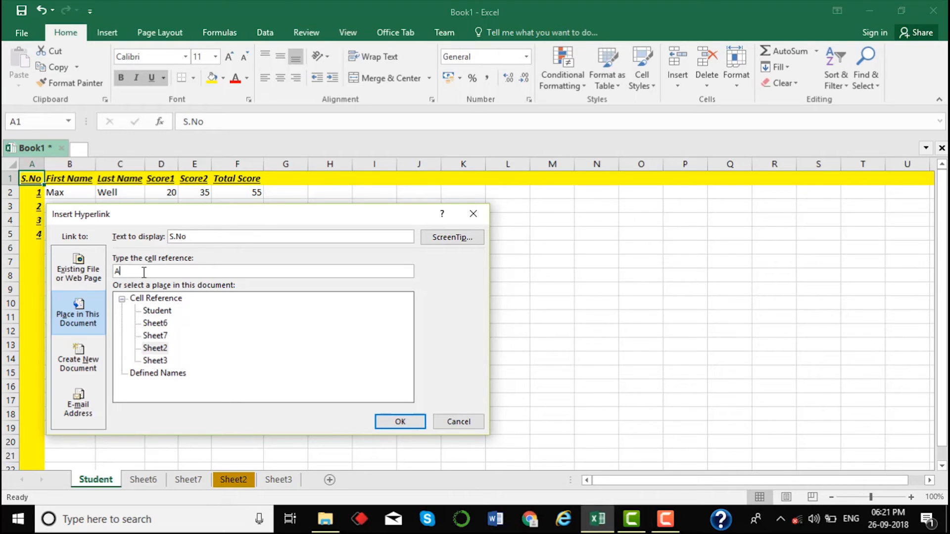
click(417, 422)
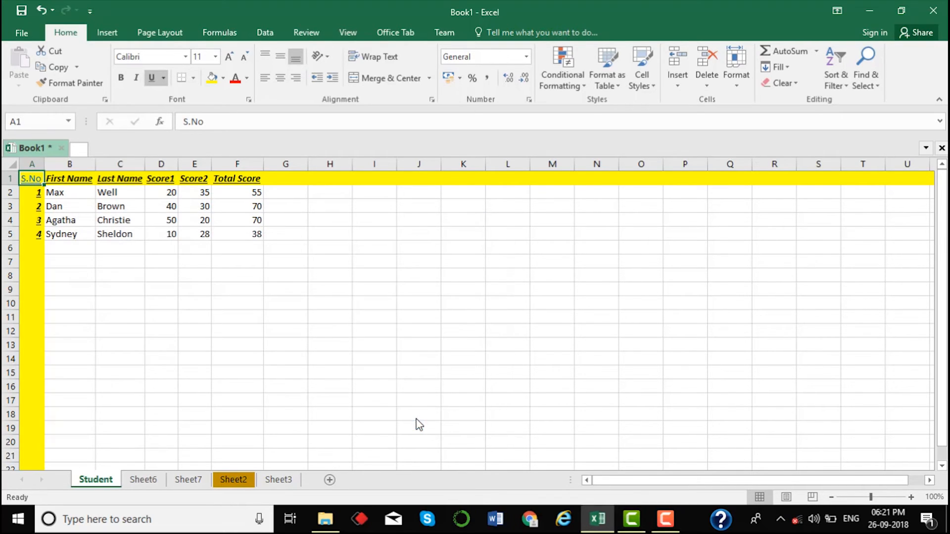
click(72, 273)
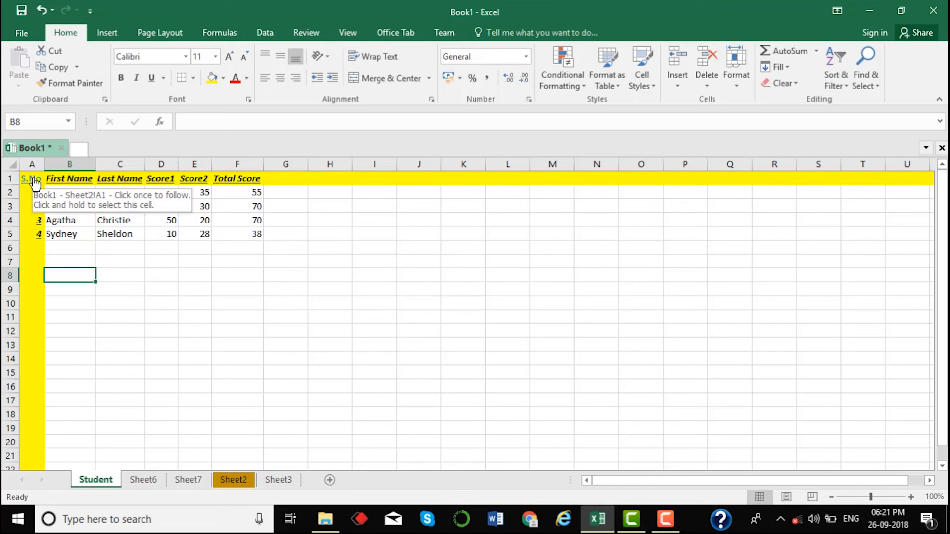
Step: Follow the S.No link in A1 to jump to Sheet2!A1
click(34, 181)
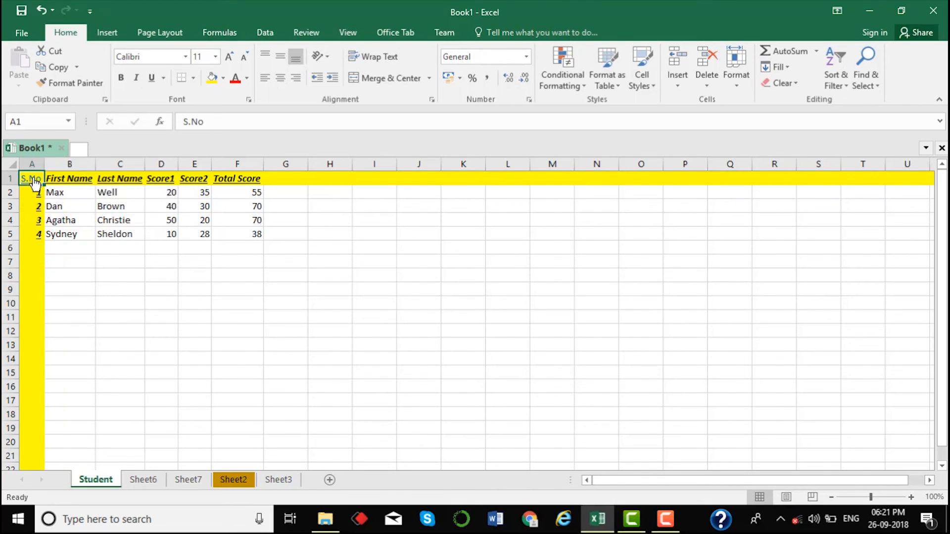